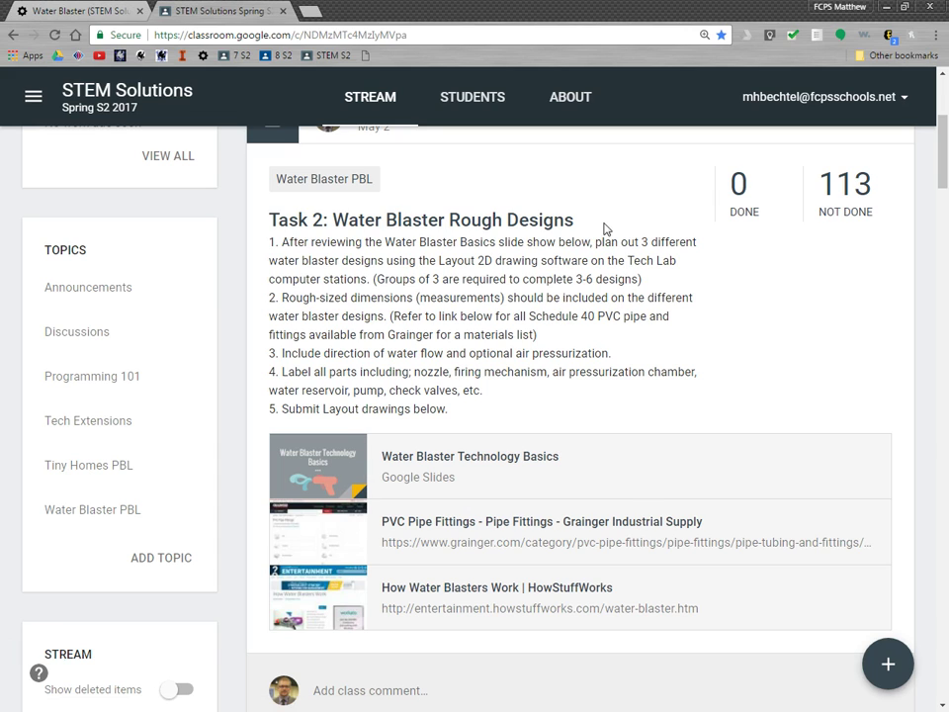
- Highlight the Task 2 requirement for three 2D blaster designs, switch to LayOut, and review the Air Pressurized Blaster and Super Soaker sample drawings
mouse_move(644, 241)
mouse_down()
mouse_move(699, 241)
mouse_move(455, 411)
mouse_move(386, 261)
mouse_move(539, 259)
mouse_up()
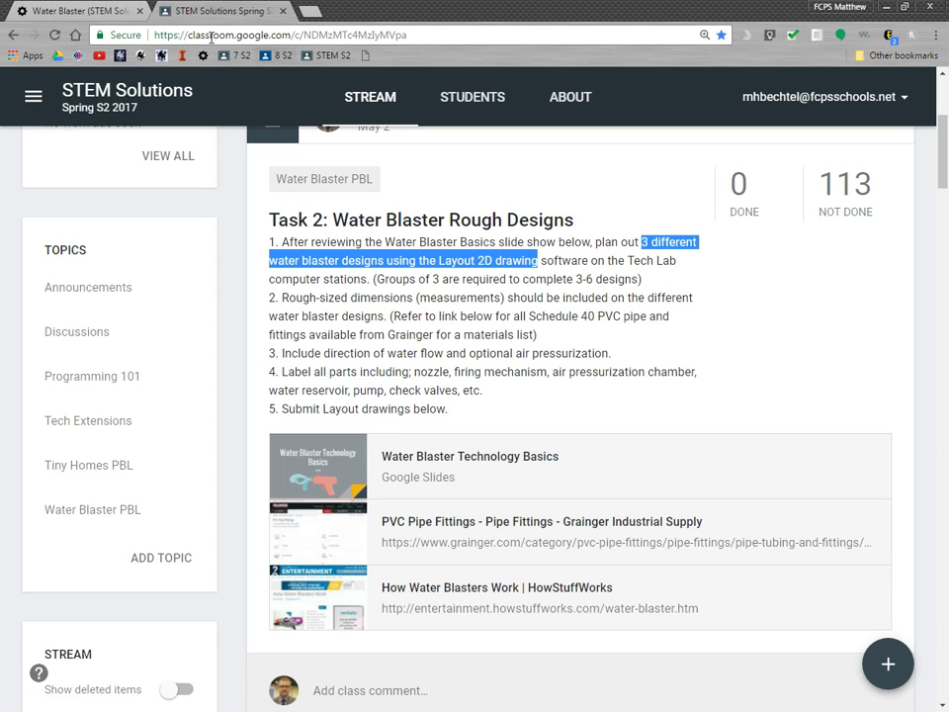
click(886, 7)
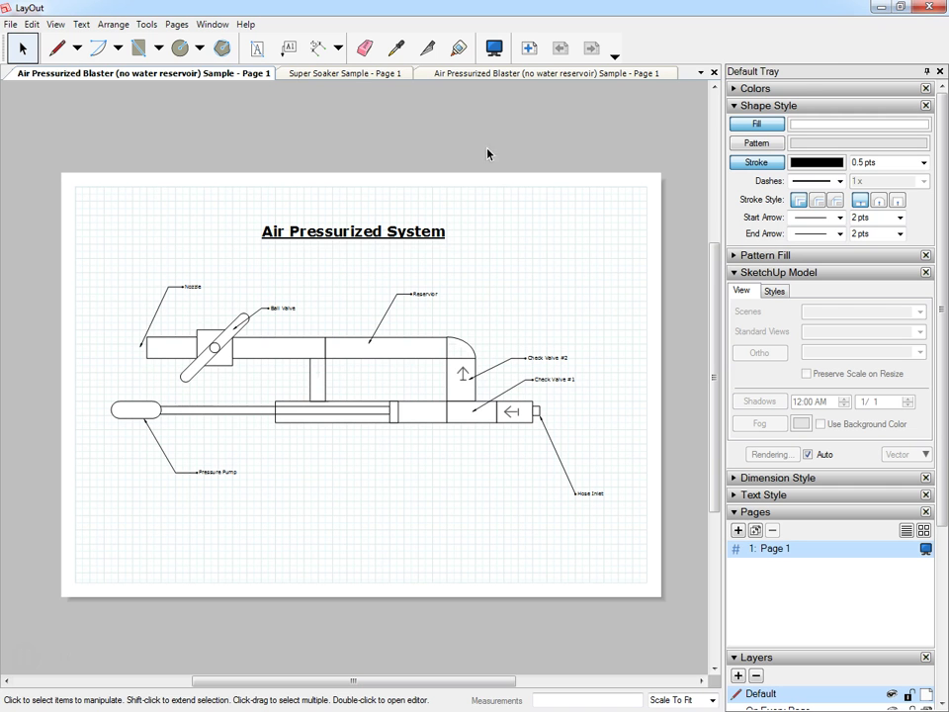
scroll(475, 279, up, 4)
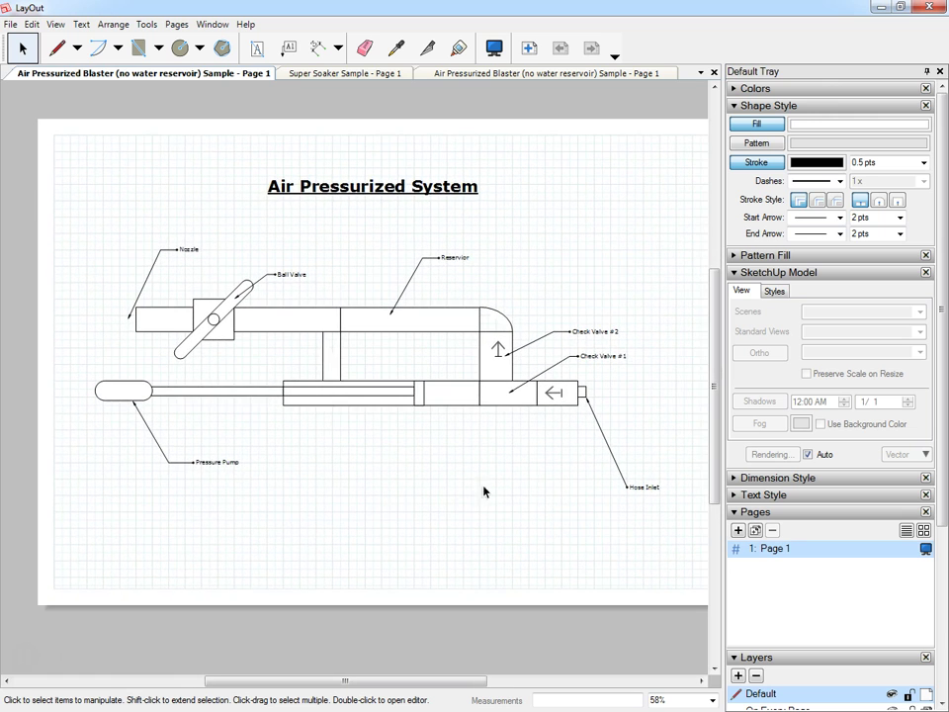
scroll(589, 488, up, 1)
click(317, 74)
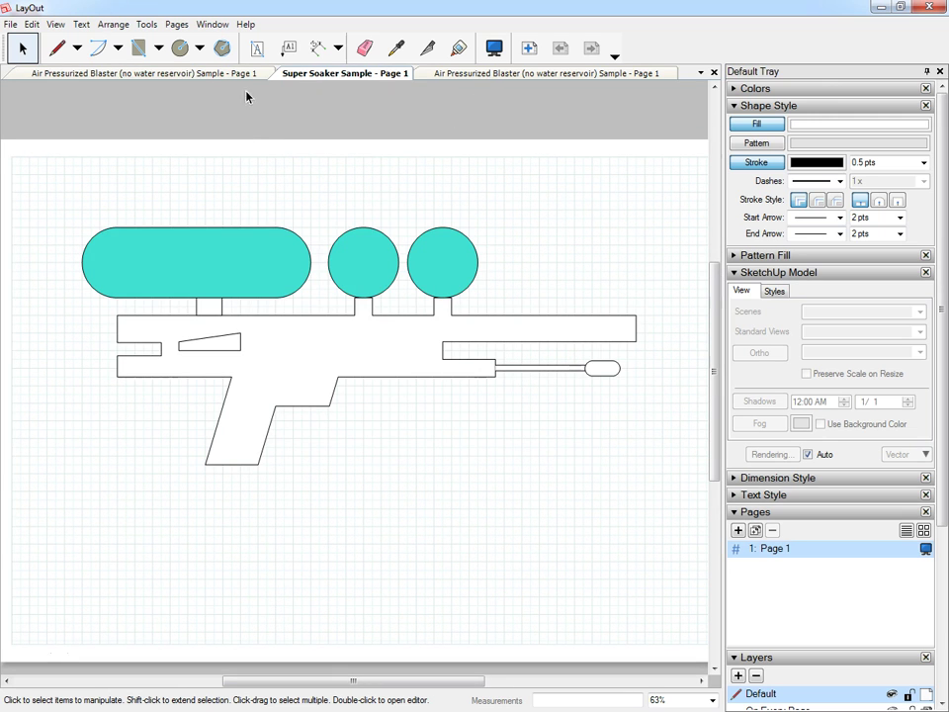
click(192, 74)
- Close the duplicate copy of the Air Pressurized Blaster sample drawing
click(662, 73)
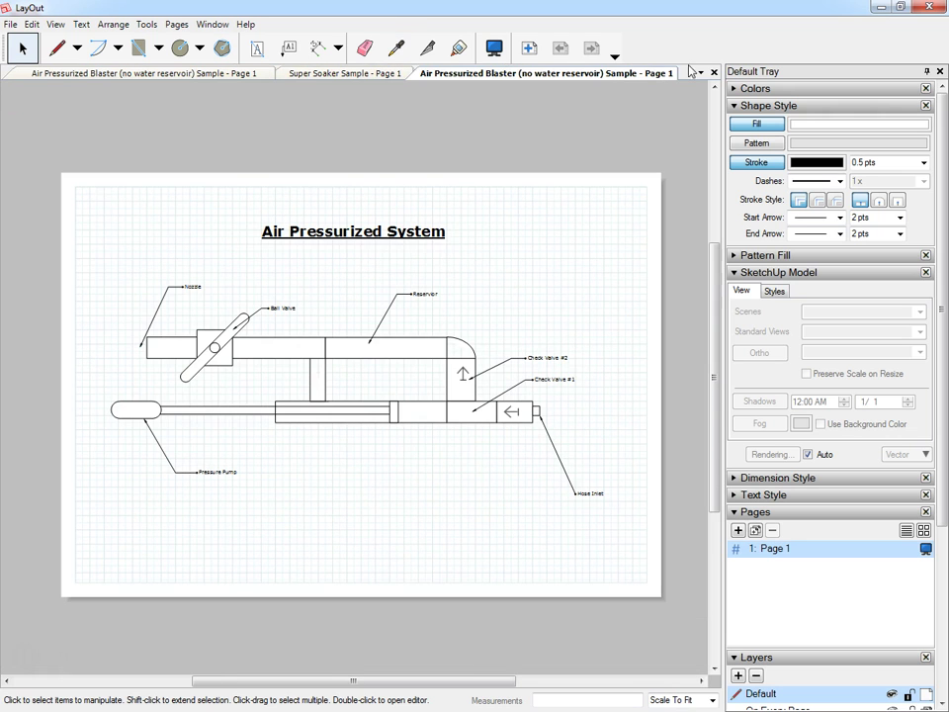
click(714, 72)
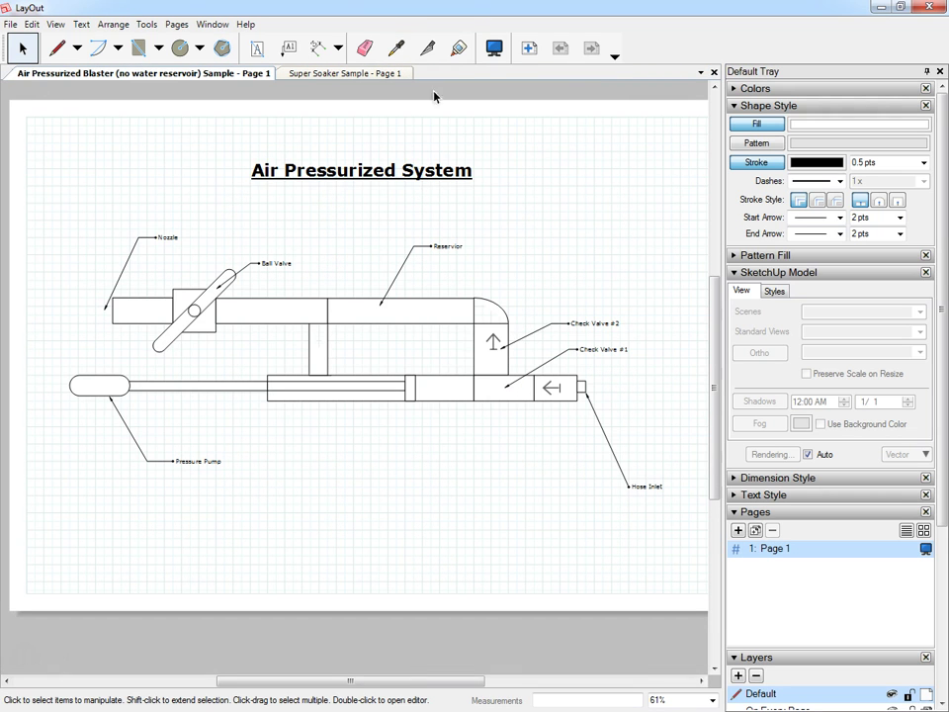
click(882, 7)
- Create a new drawing from the Letter Landscape div10 template
click(10, 24)
click(10, 29)
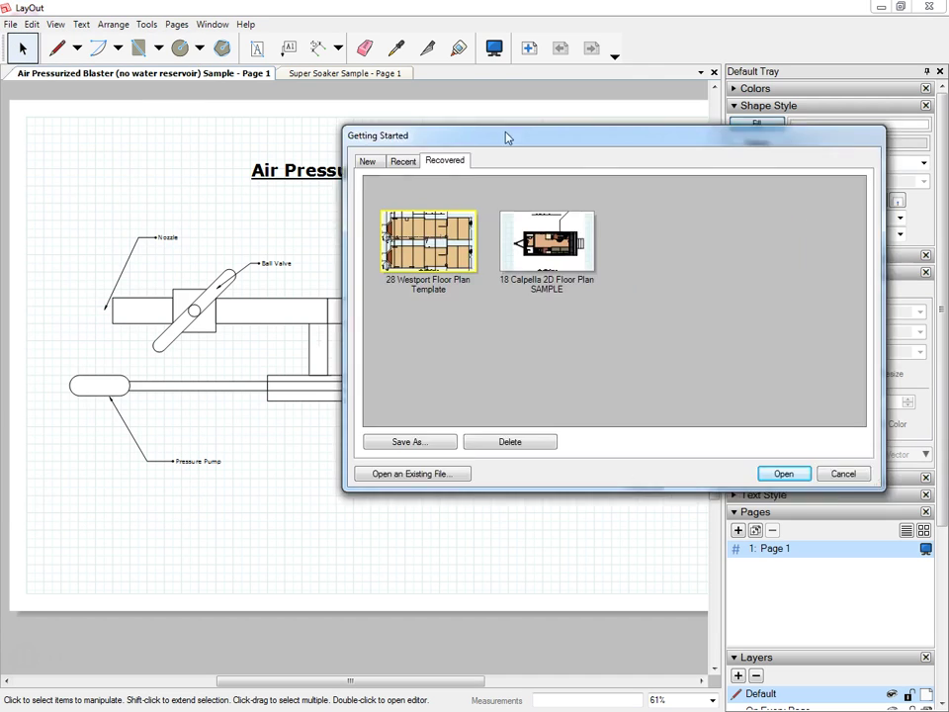
drag(515, 134, 317, 153)
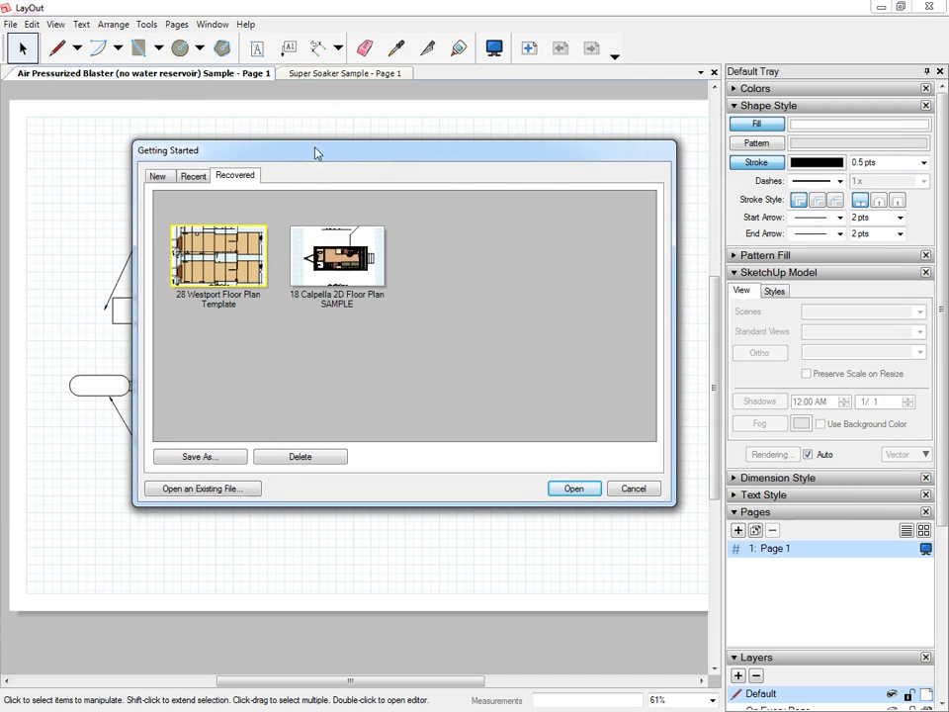
click(158, 176)
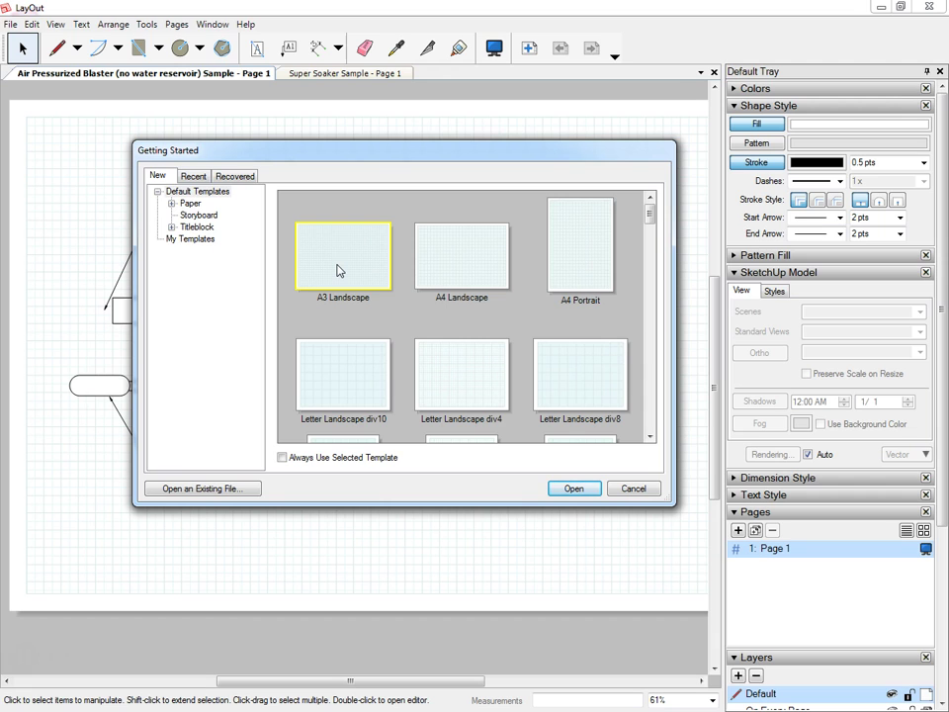
drag(647, 219, 633, 238)
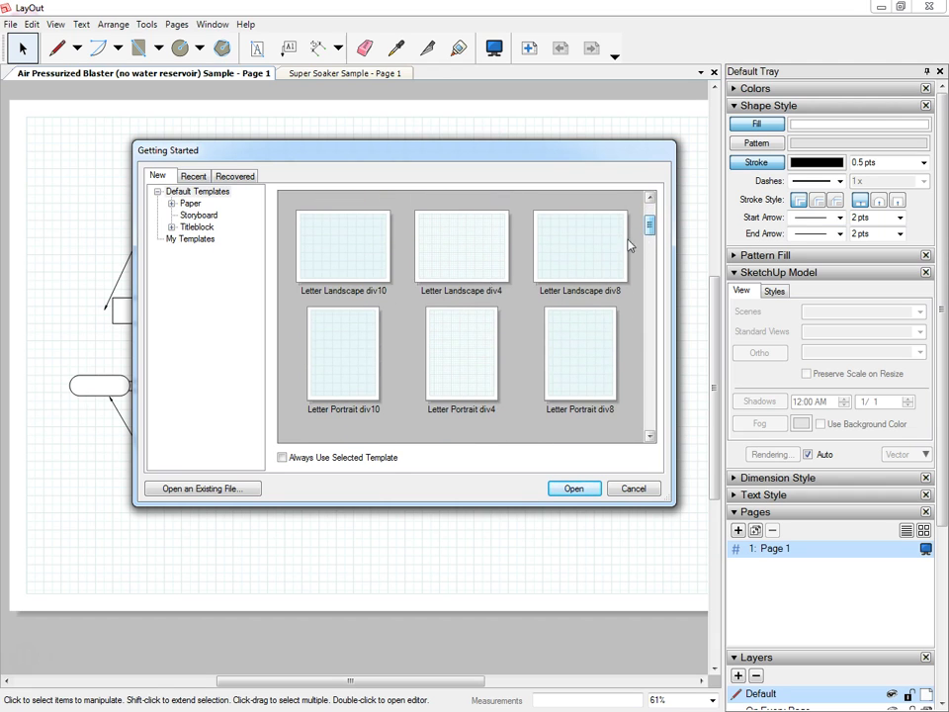
click(342, 265)
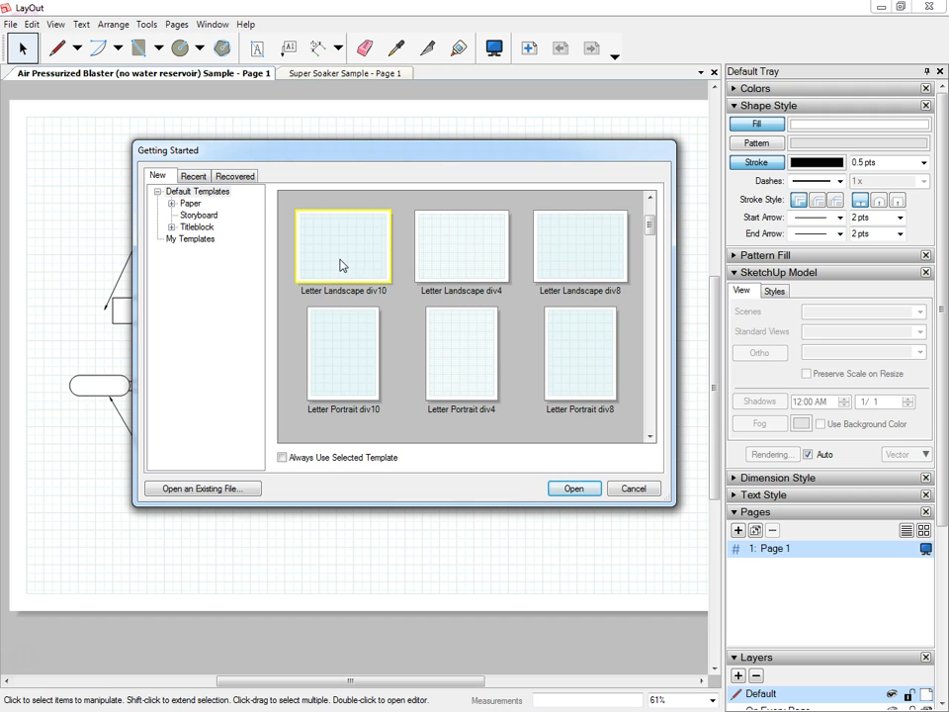
click(588, 490)
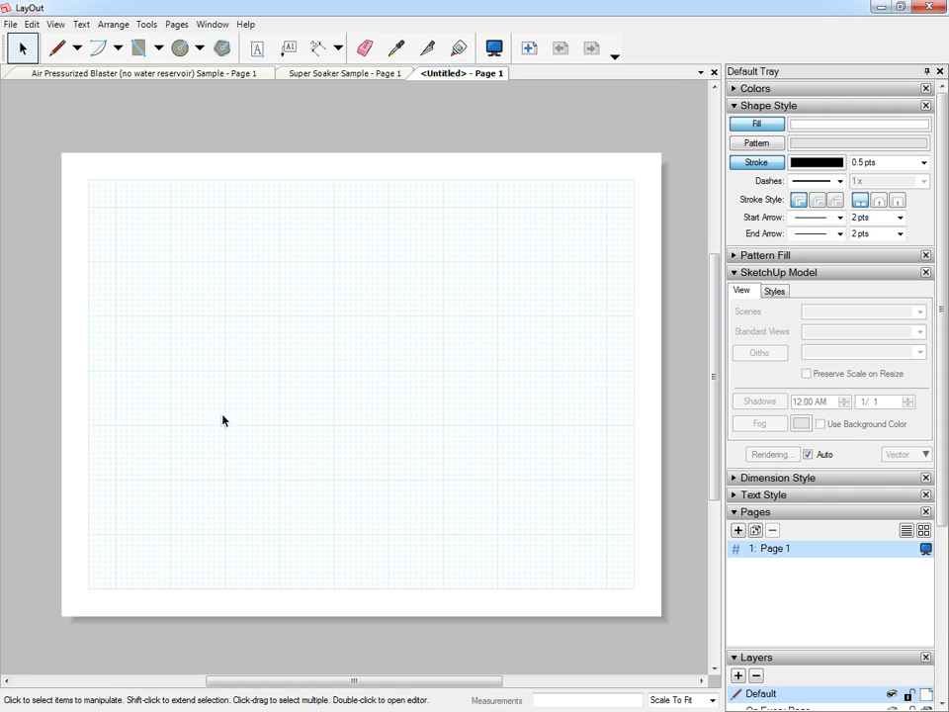
- Examine the sample drawings against the blank page, the arc and rectangle tool variants, and the full-screen presentation view
click(327, 74)
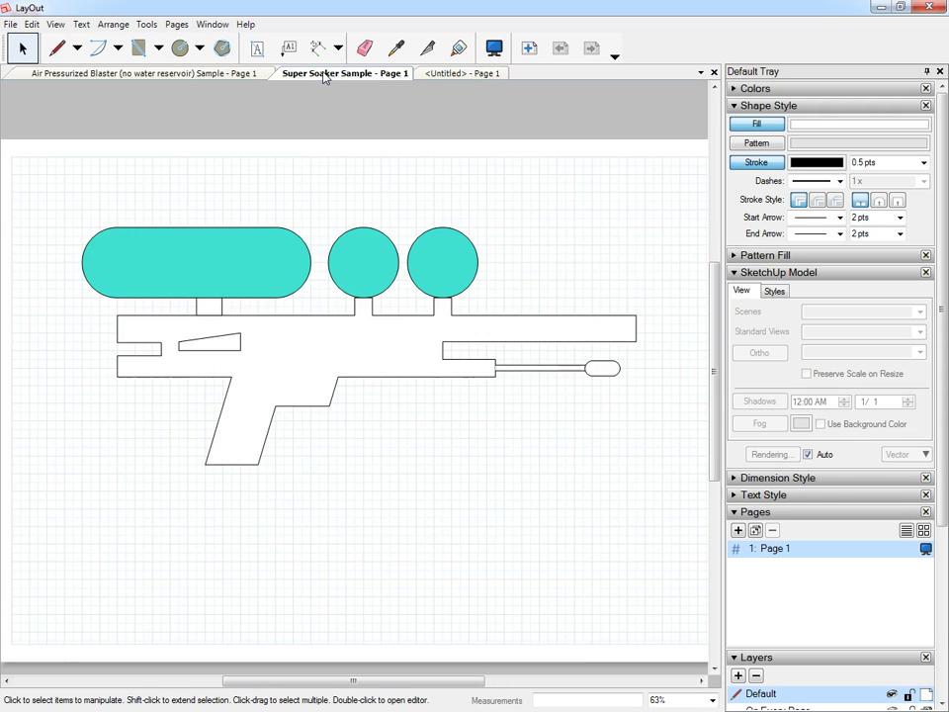
click(457, 76)
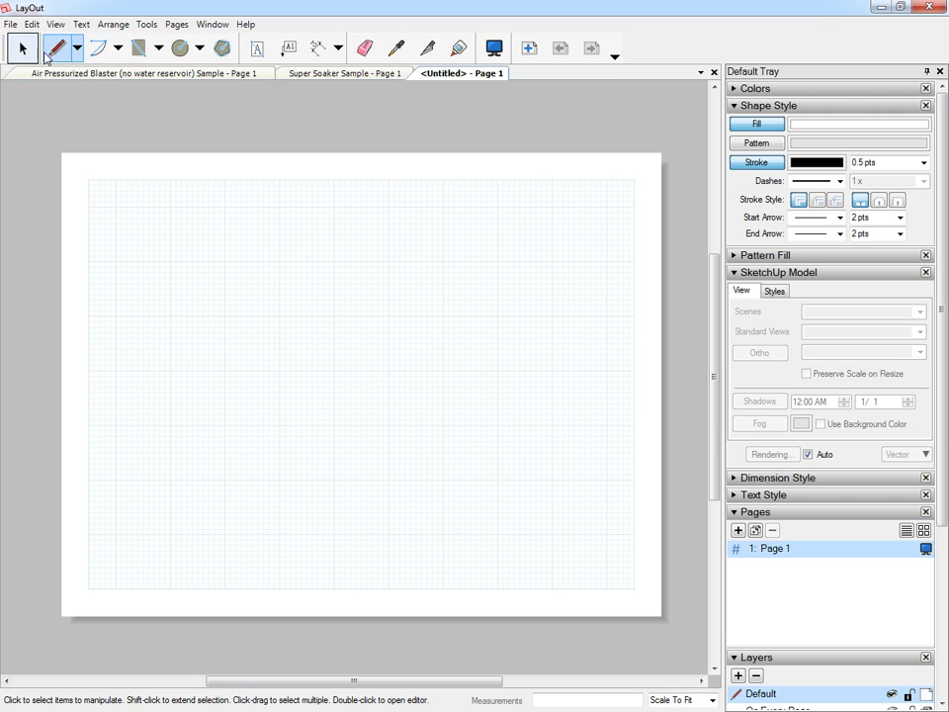
click(117, 49)
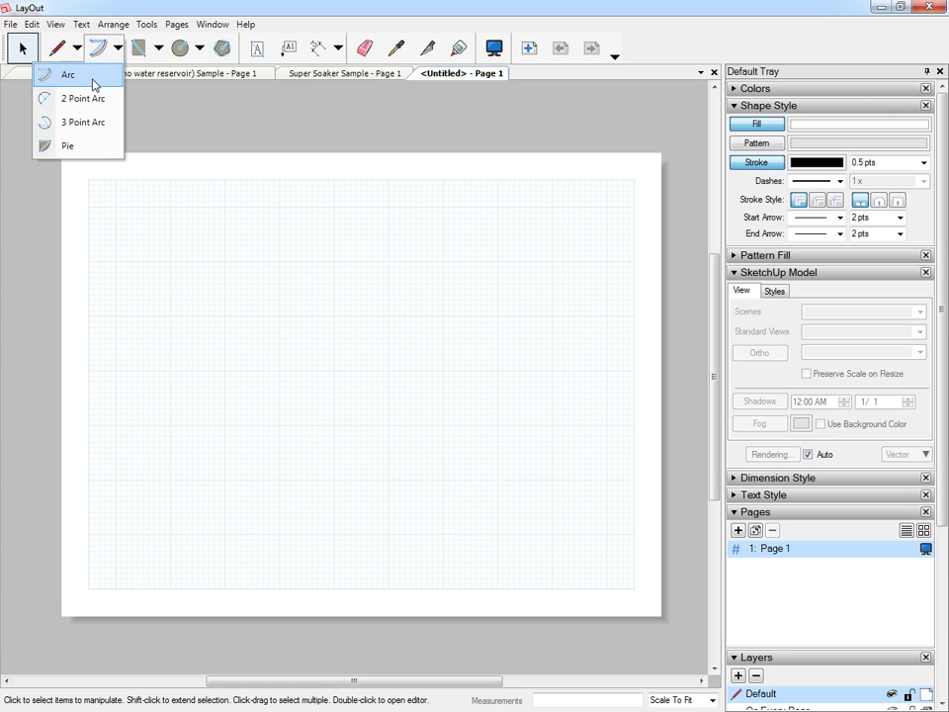
mouse_move(129, 52)
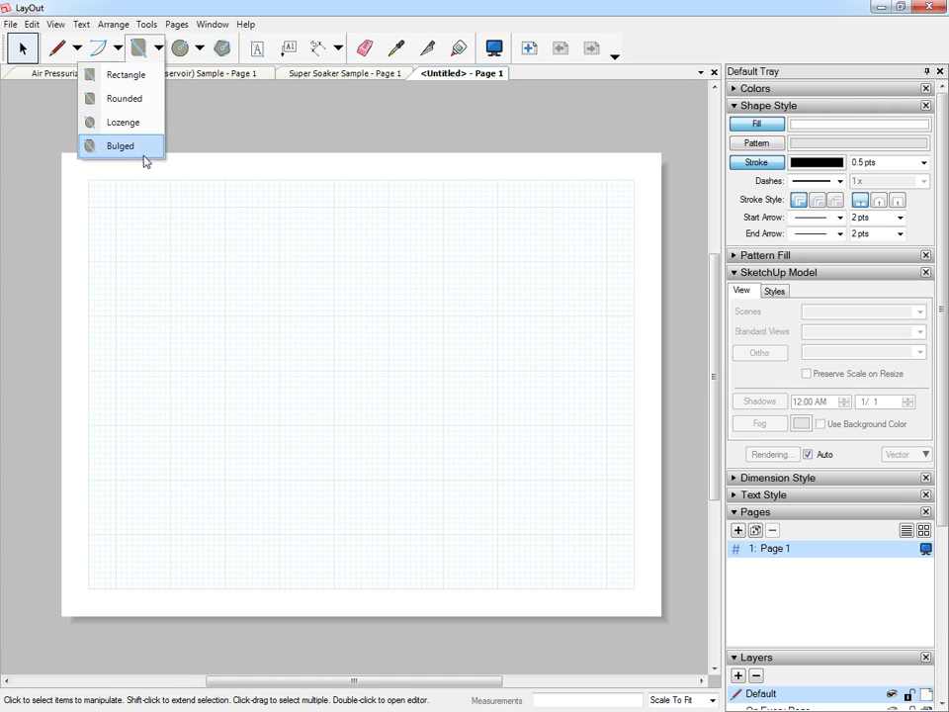
mouse_move(174, 50)
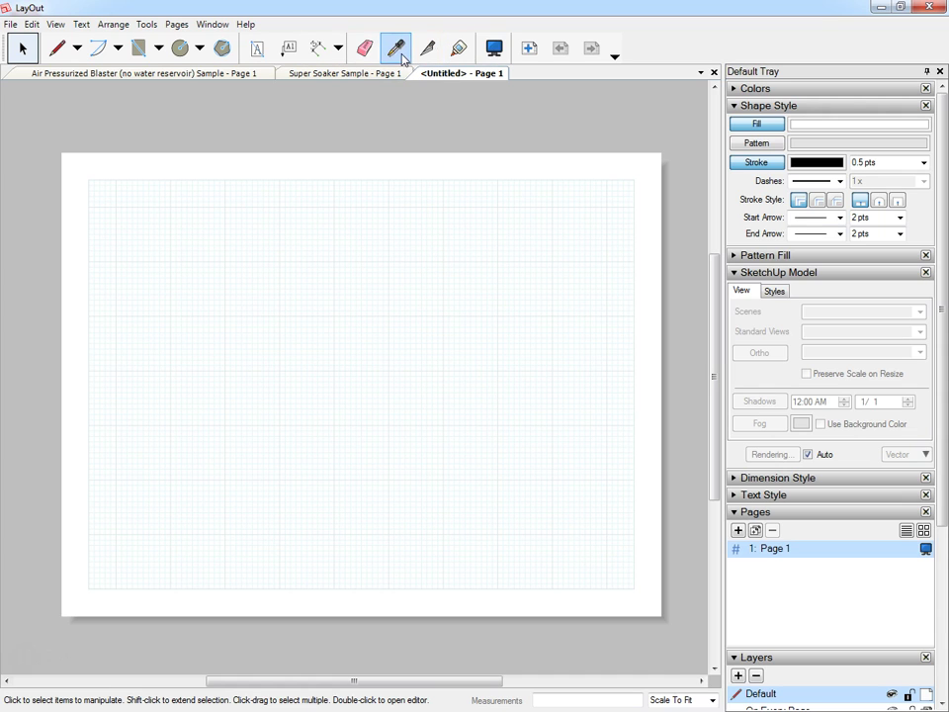
click(491, 52)
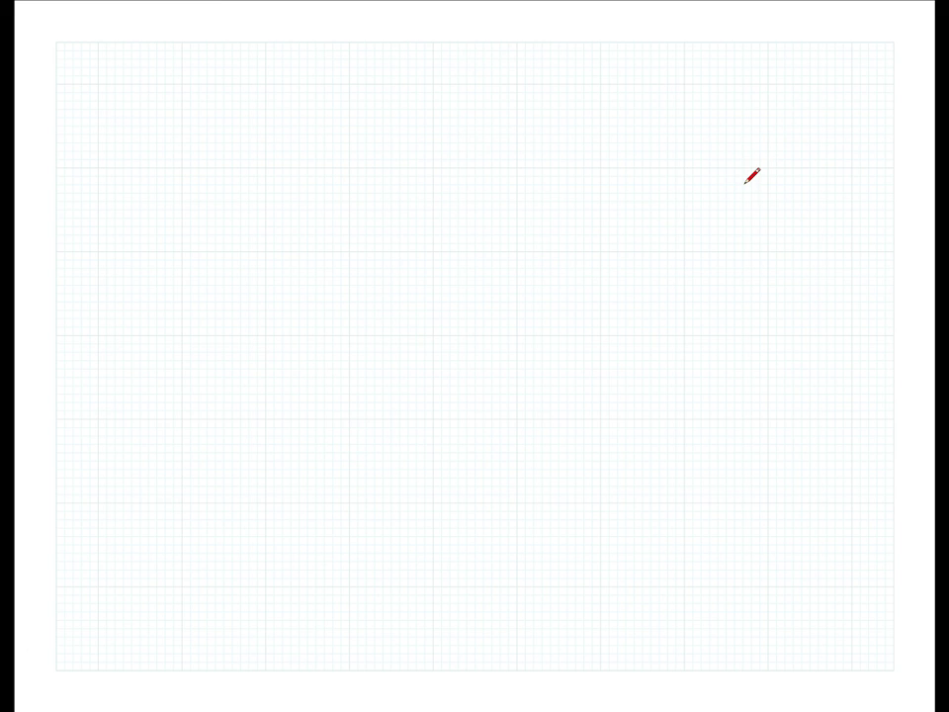
key(Escape)
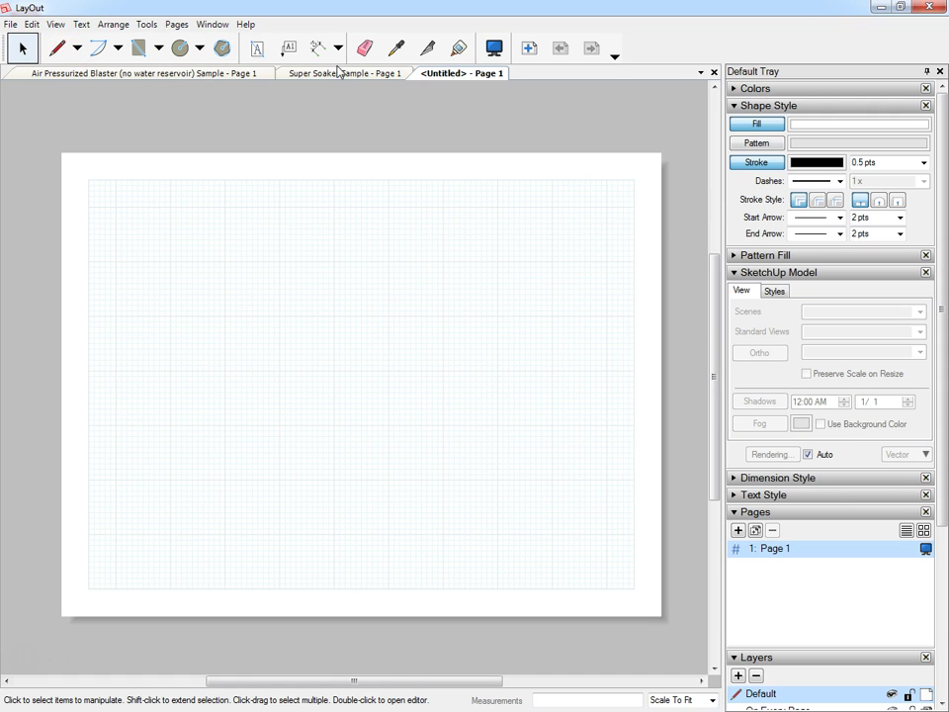
click(172, 77)
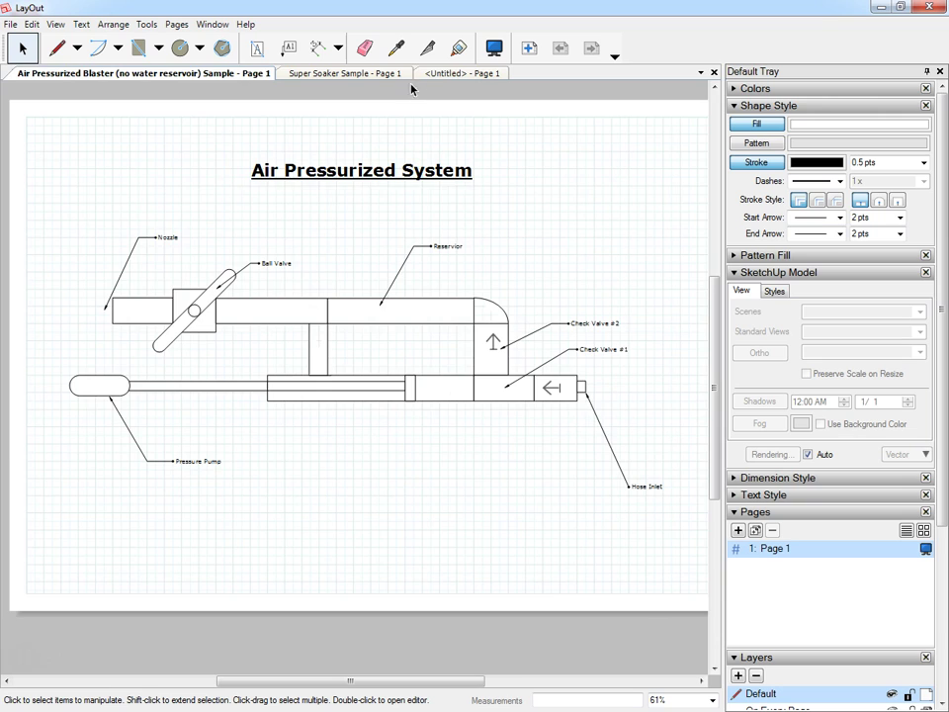
click(447, 75)
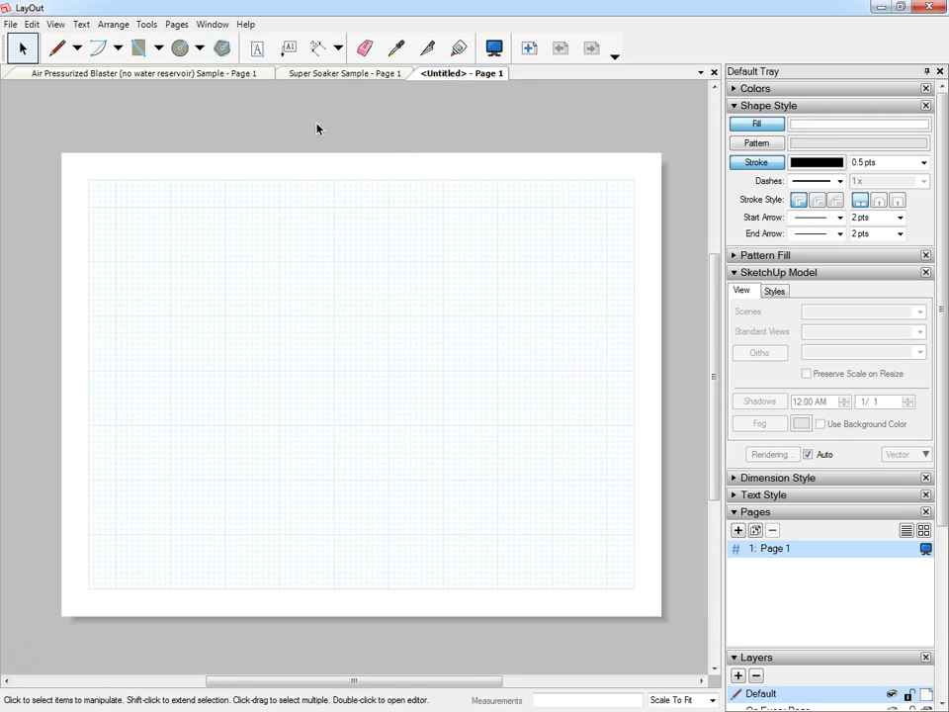
- Draw a rounded rectangle about 1 19/32" by 19/32" in the lower-left area of the page as the pump handle
click(199, 47)
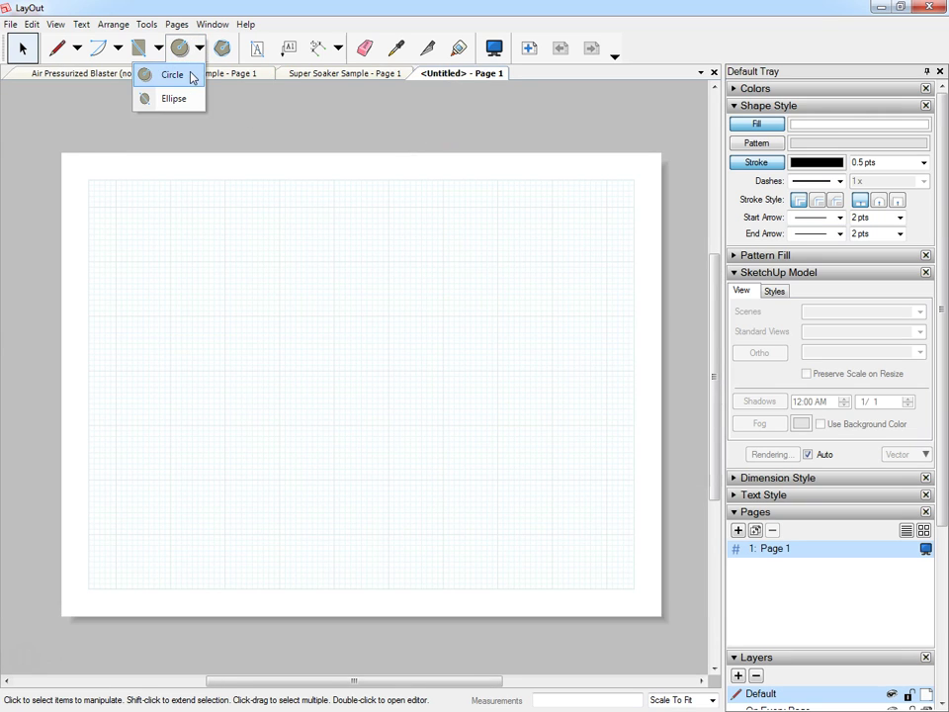
click(158, 47)
click(142, 100)
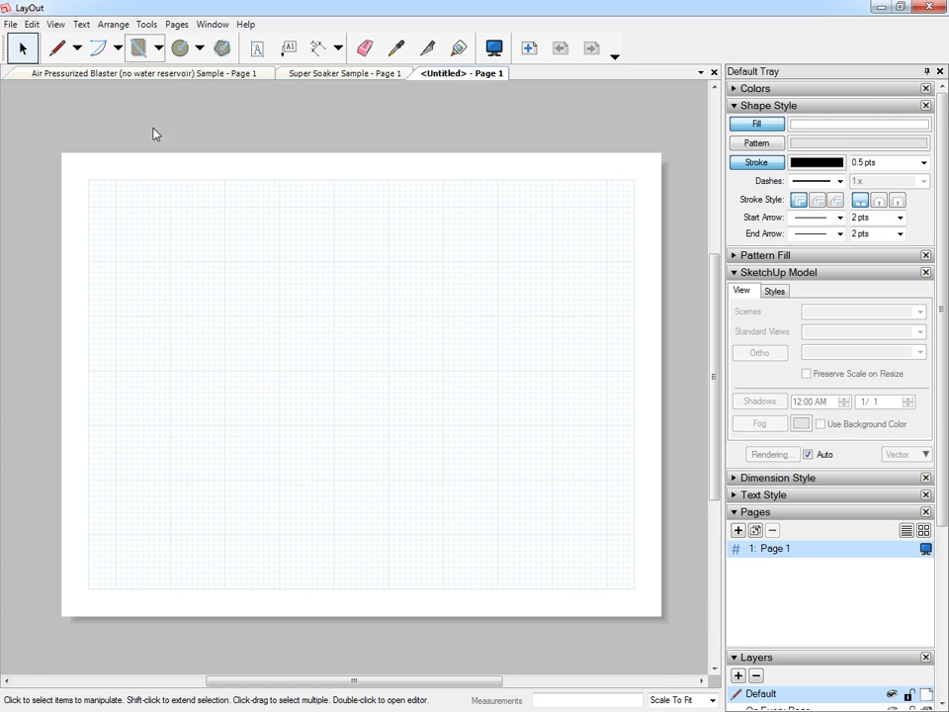
click(148, 442)
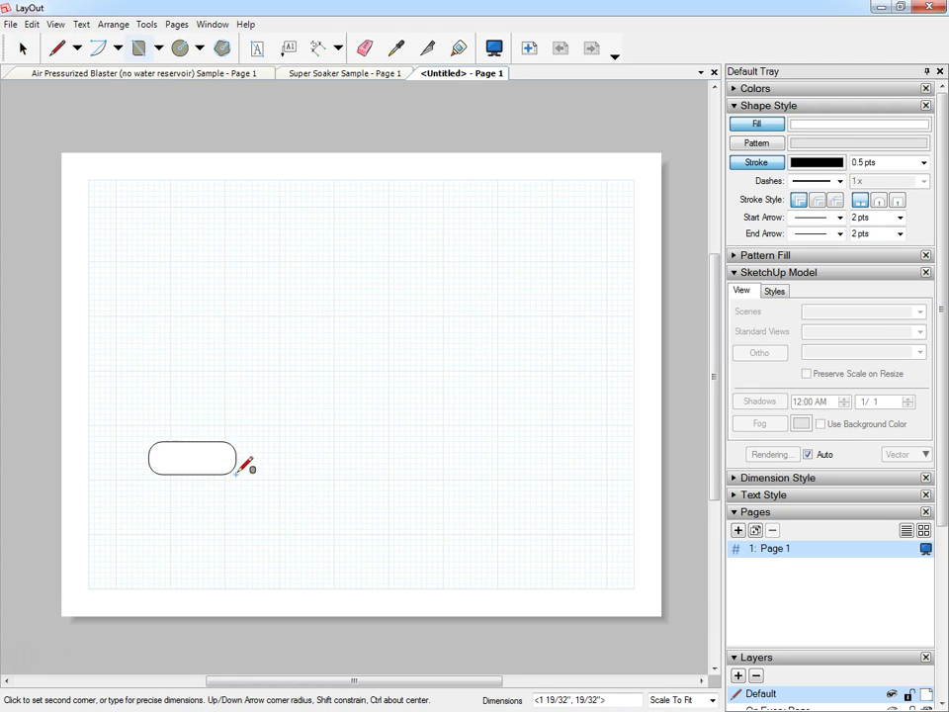
click(235, 474)
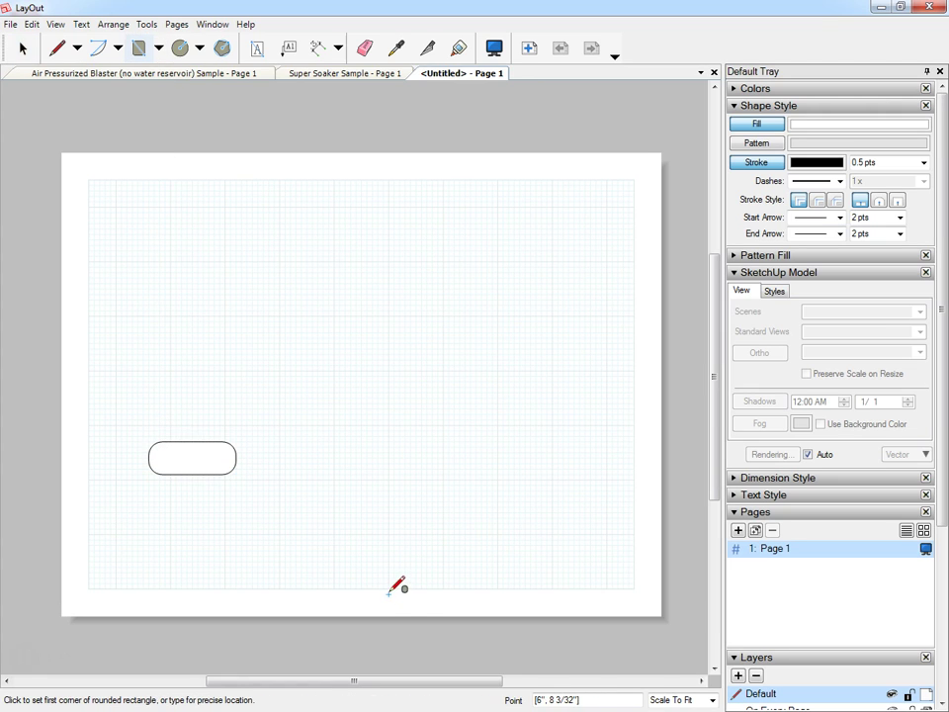
- Draw a long, thin horizontal rectangle starting inside the pump handle and extending past the middle of the page as the pump rod
click(158, 48)
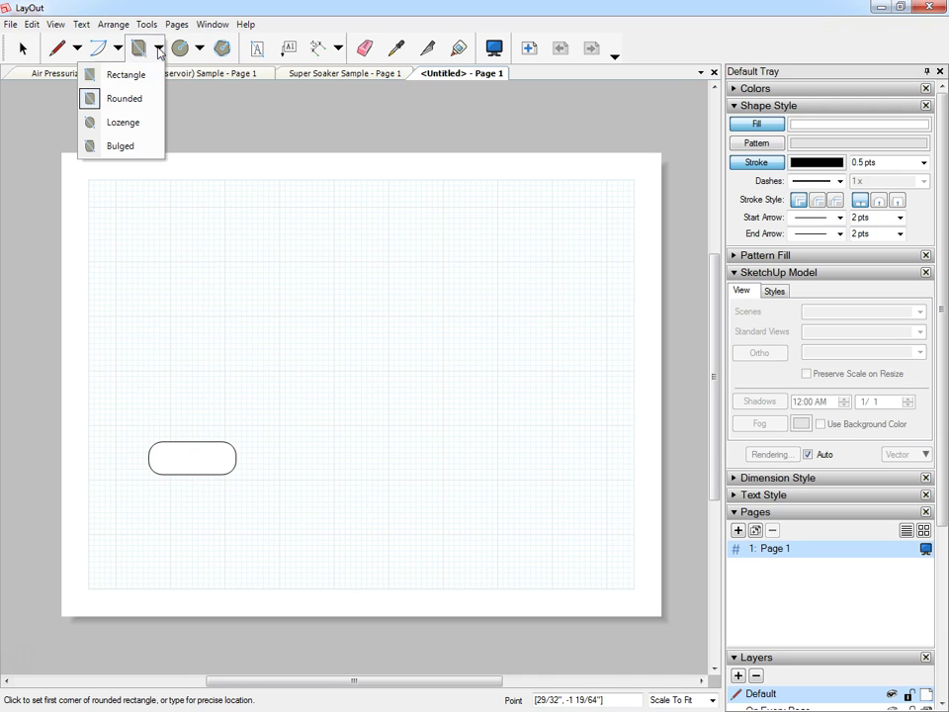
click(139, 79)
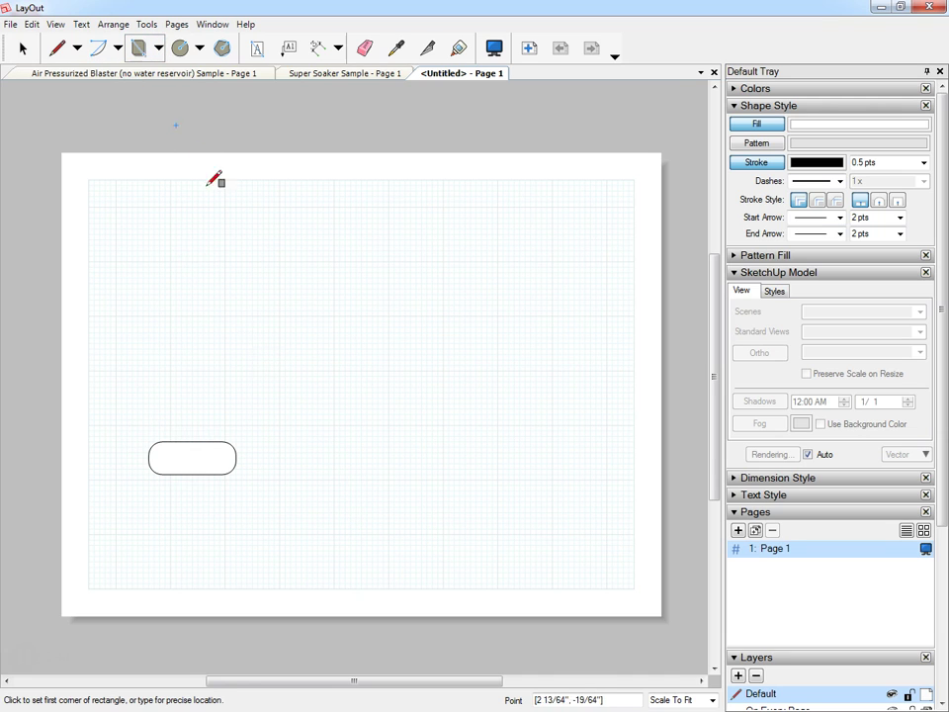
click(203, 453)
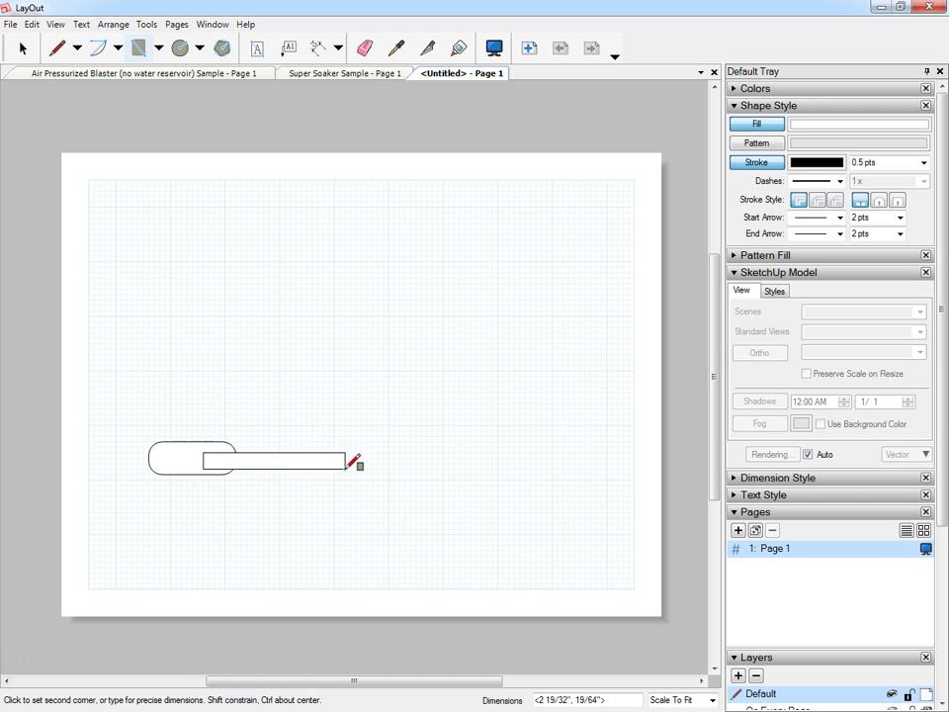
click(427, 467)
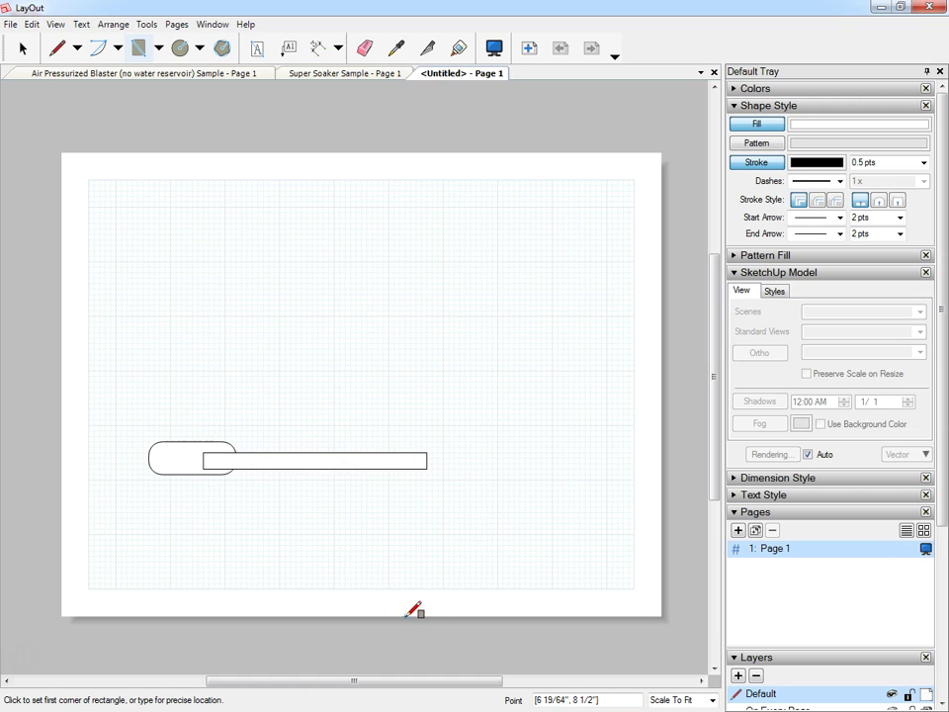
- Make the rounded pump handle slightly taller so the rod sits roughly at its vertical centre
click(20, 49)
click(178, 443)
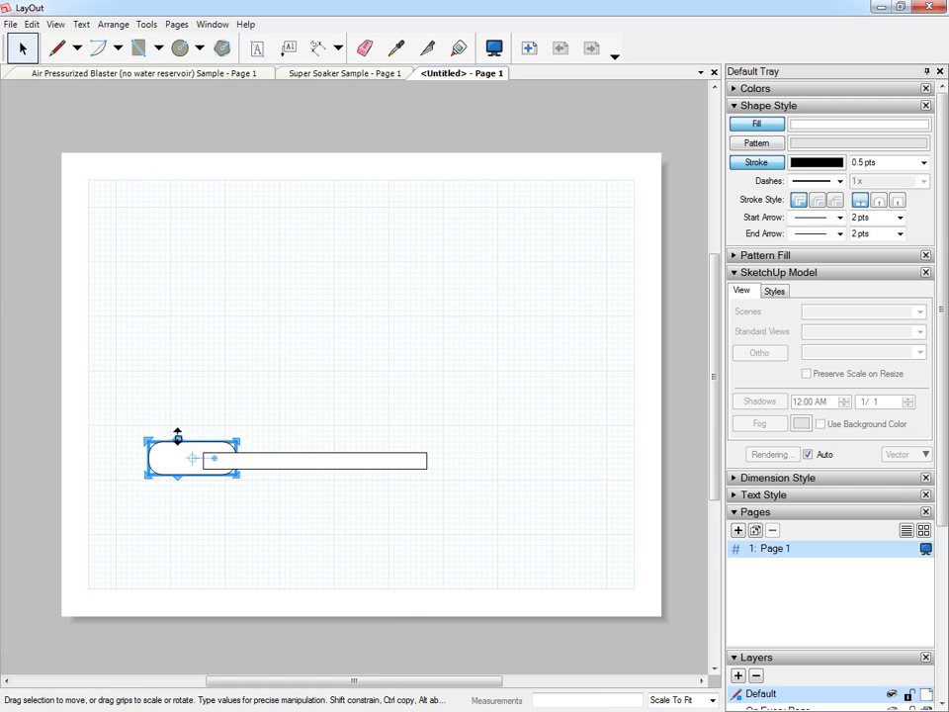
mouse_move(180, 463)
mouse_down()
mouse_move(179, 453)
mouse_move(187, 492)
mouse_move(187, 482)
mouse_up()
click(273, 511)
- Bring the rounded pump handle to the front so it covers the overlapping end of the rod
click(172, 451)
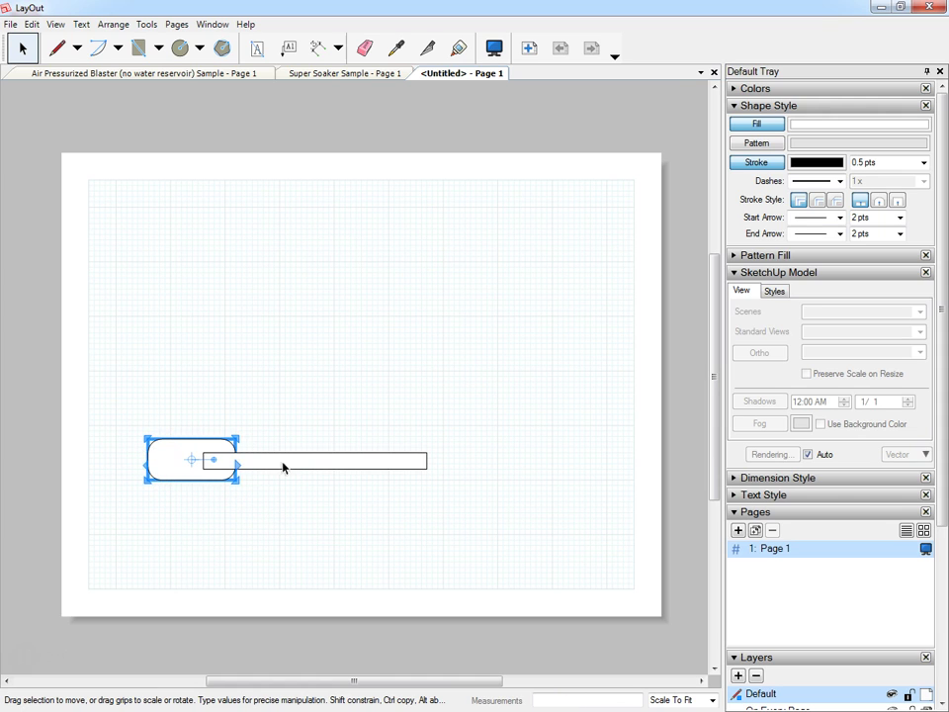
right_click(181, 455)
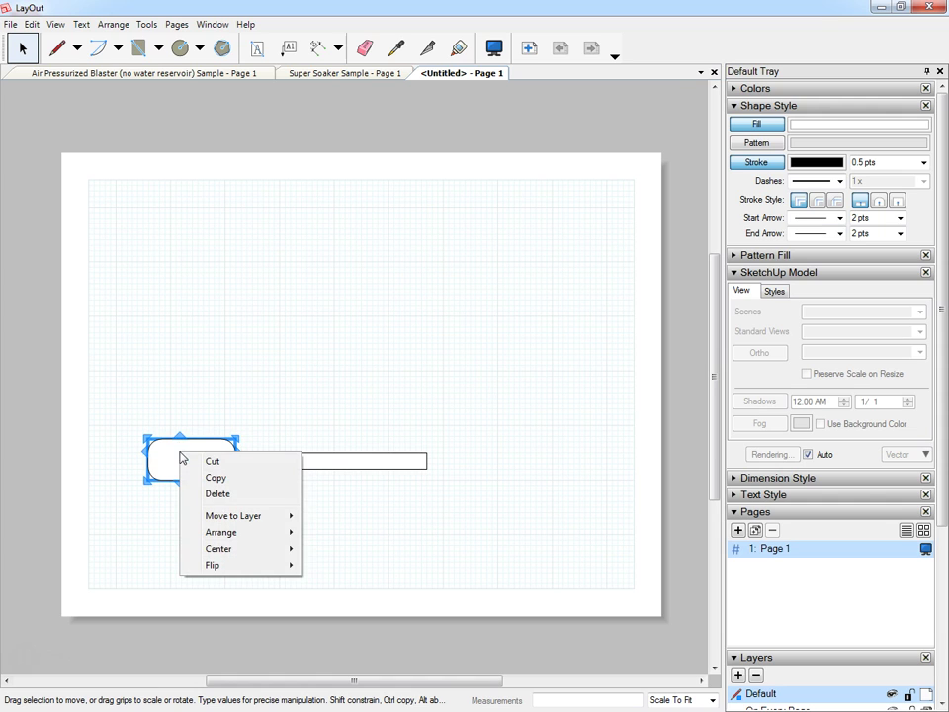
mouse_move(232, 533)
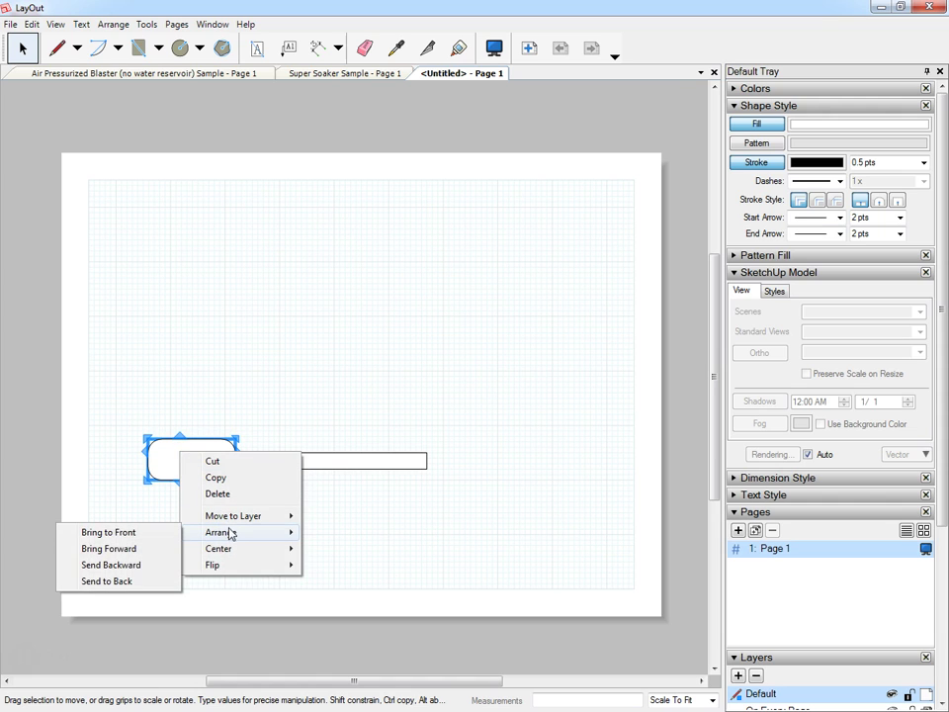
click(164, 534)
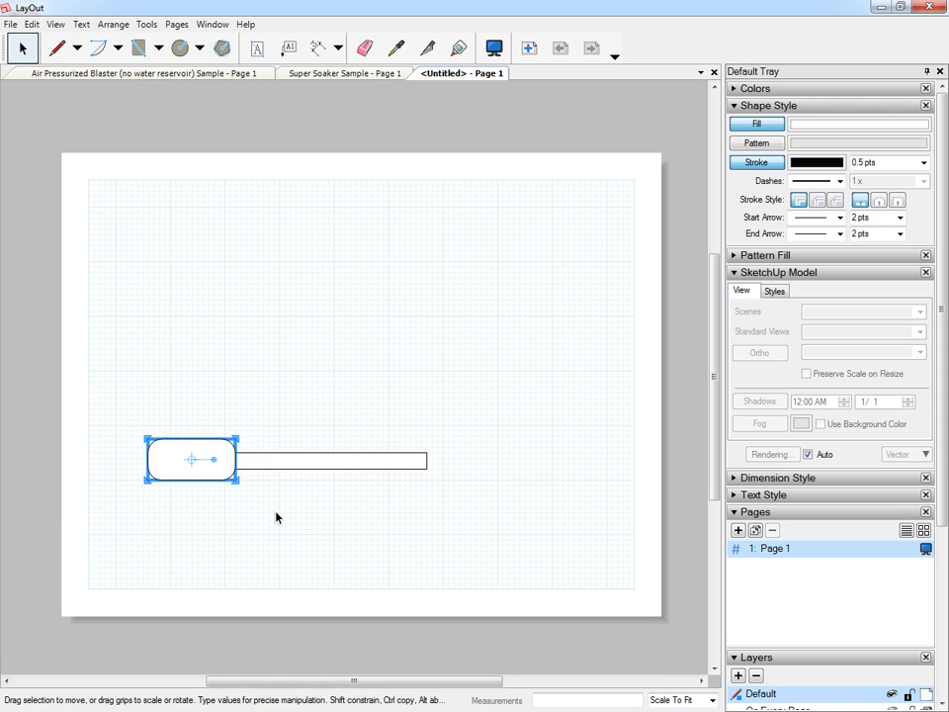
click(317, 604)
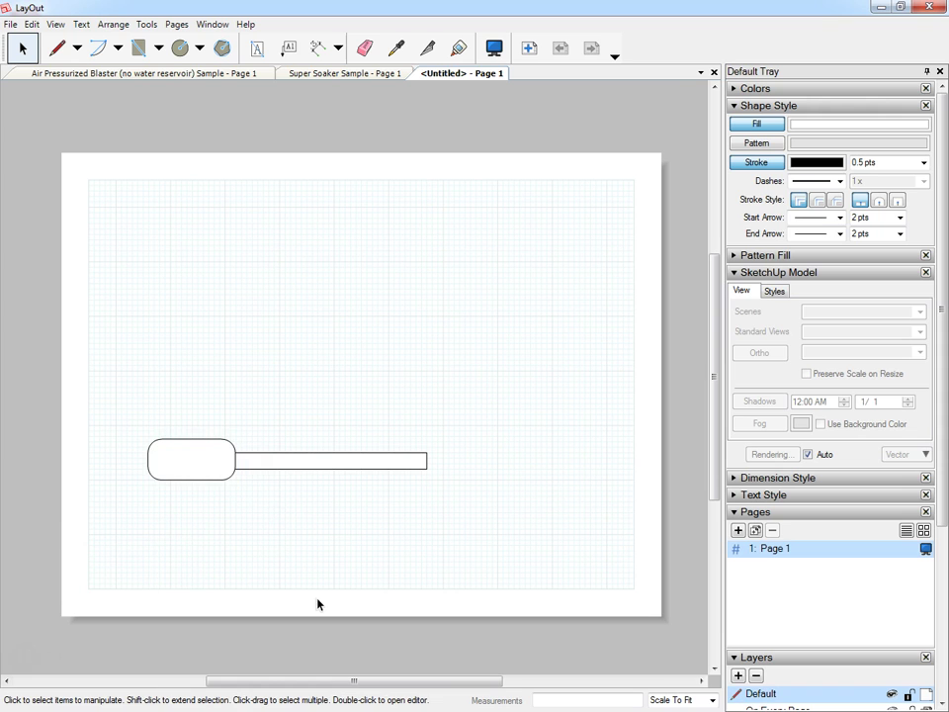
- Draw a rectangle about 51/64" tall over the rod's free end, extending well past it, as the pump tube, using the air-pressurized sample as reference
click(190, 75)
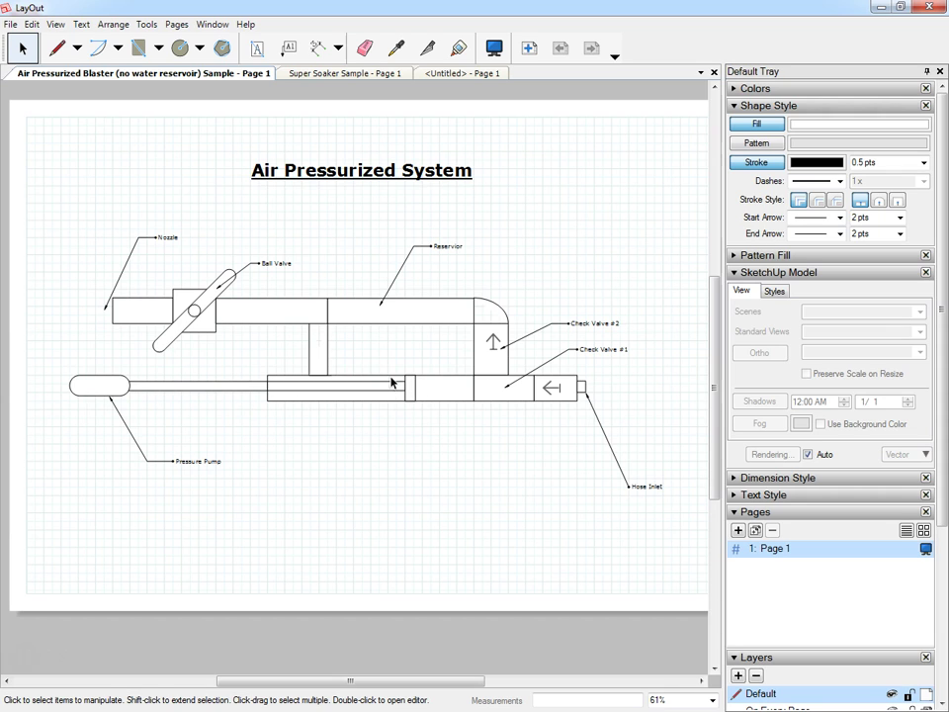
click(435, 76)
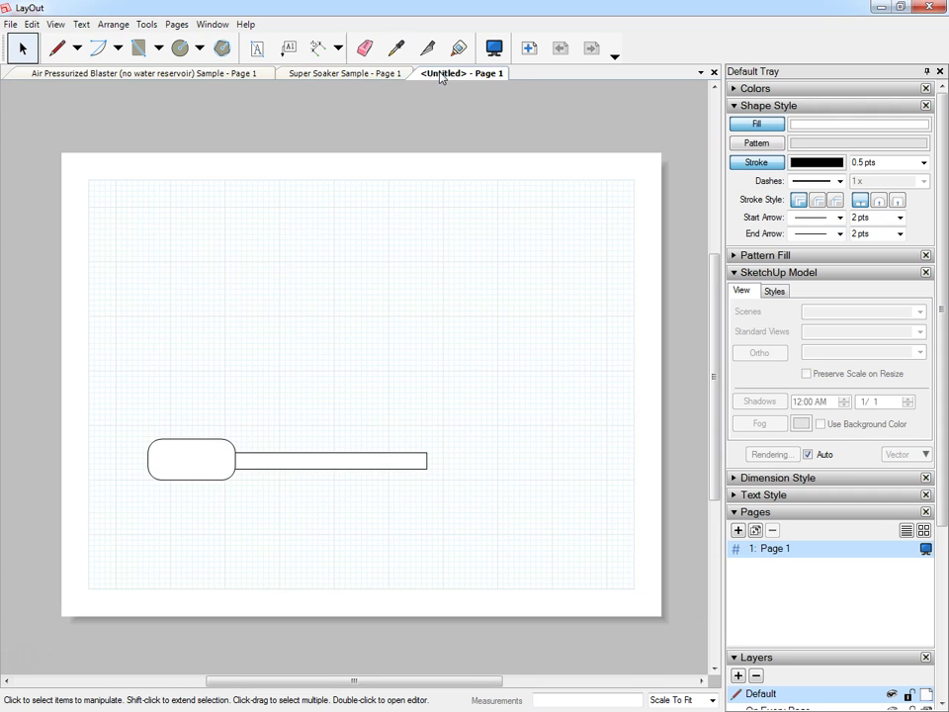
click(139, 49)
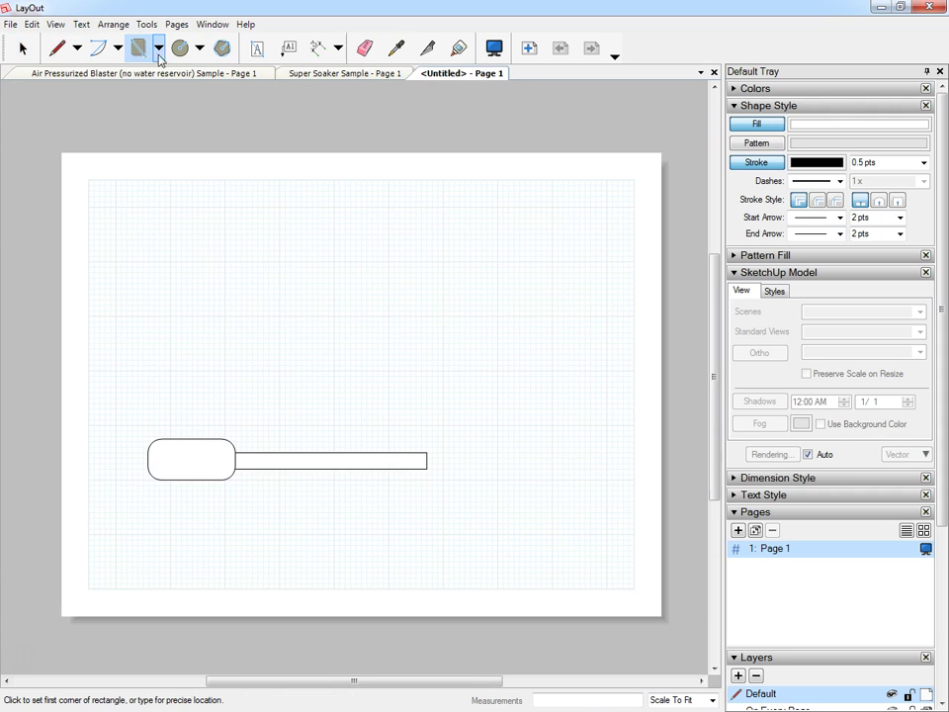
click(290, 436)
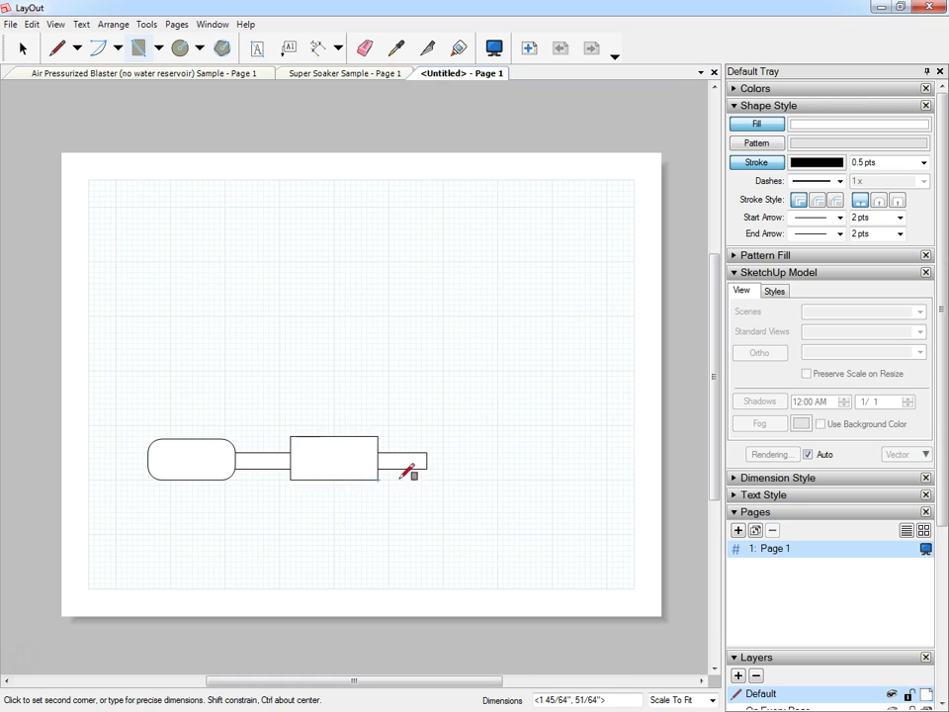
click(498, 480)
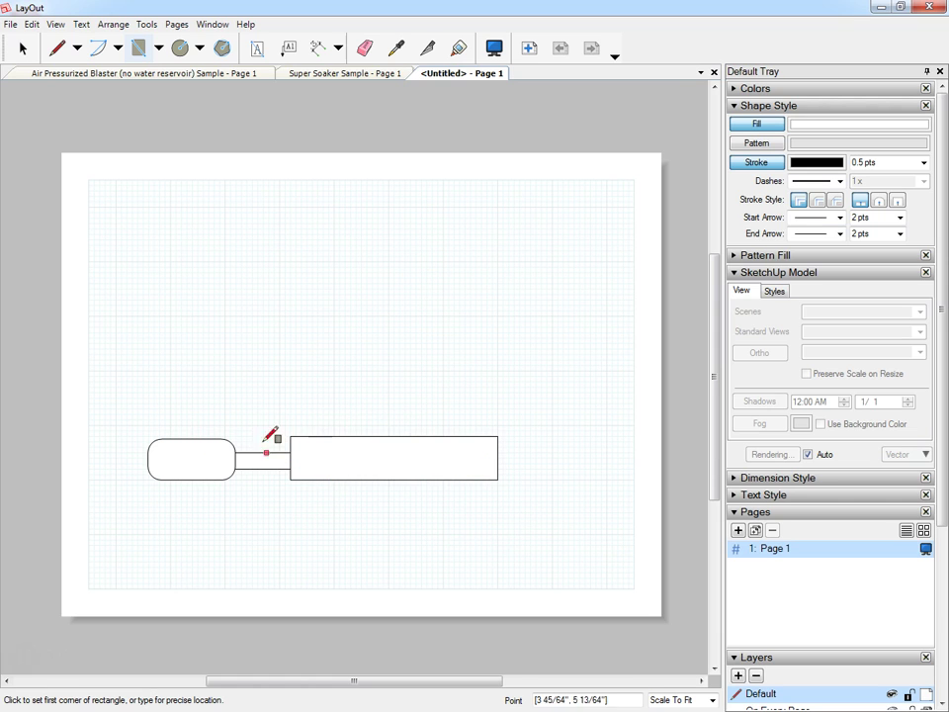
- Send the pump tube rectangle to the back so the rod lies in front of it
click(22, 49)
click(293, 453)
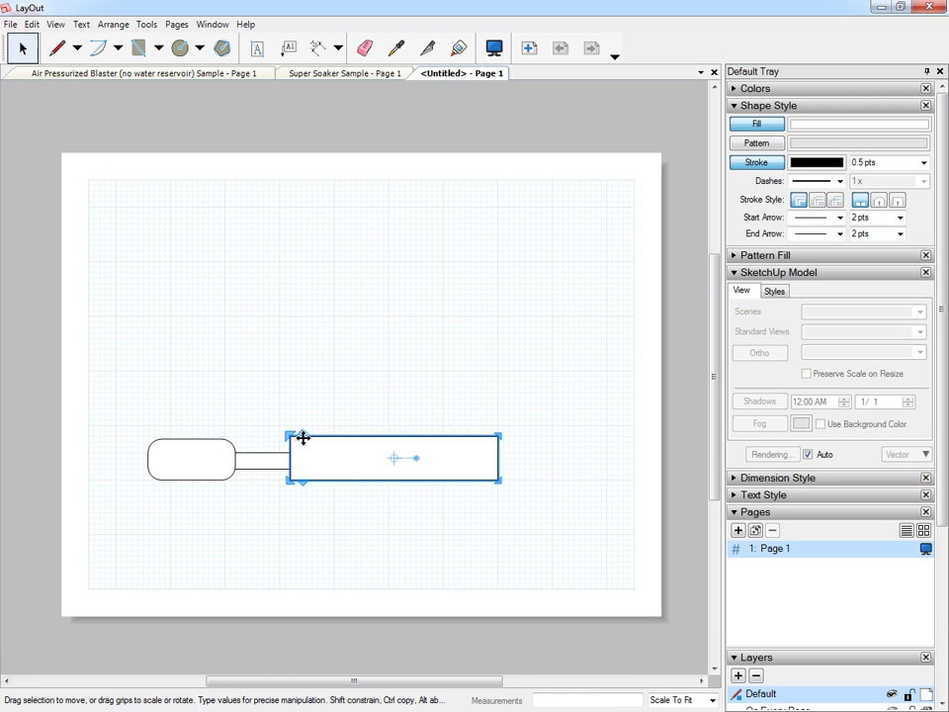
right_click(304, 438)
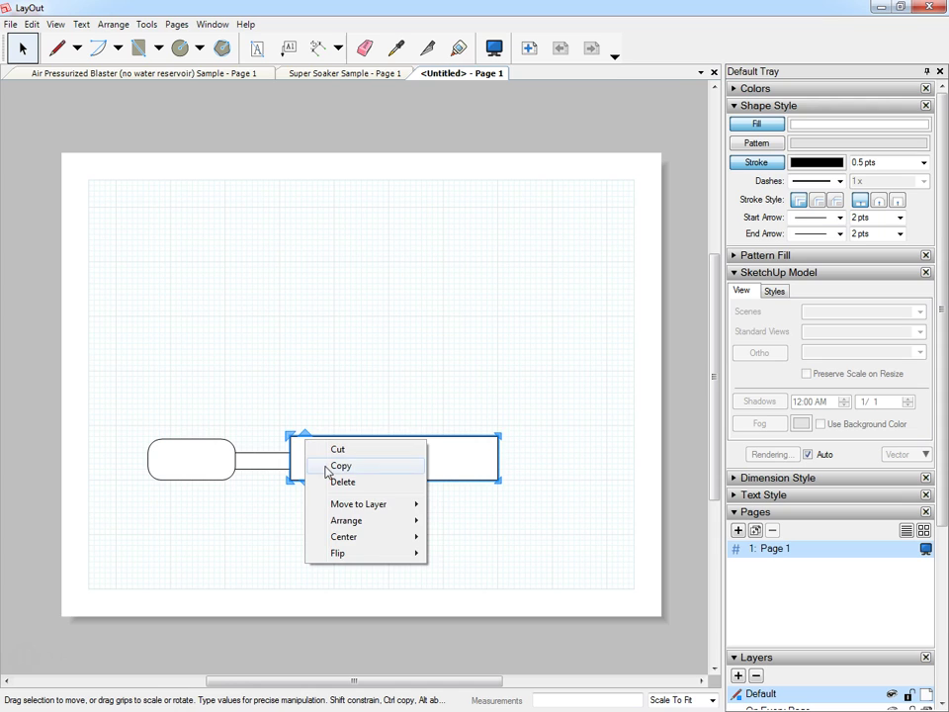
mouse_move(358, 524)
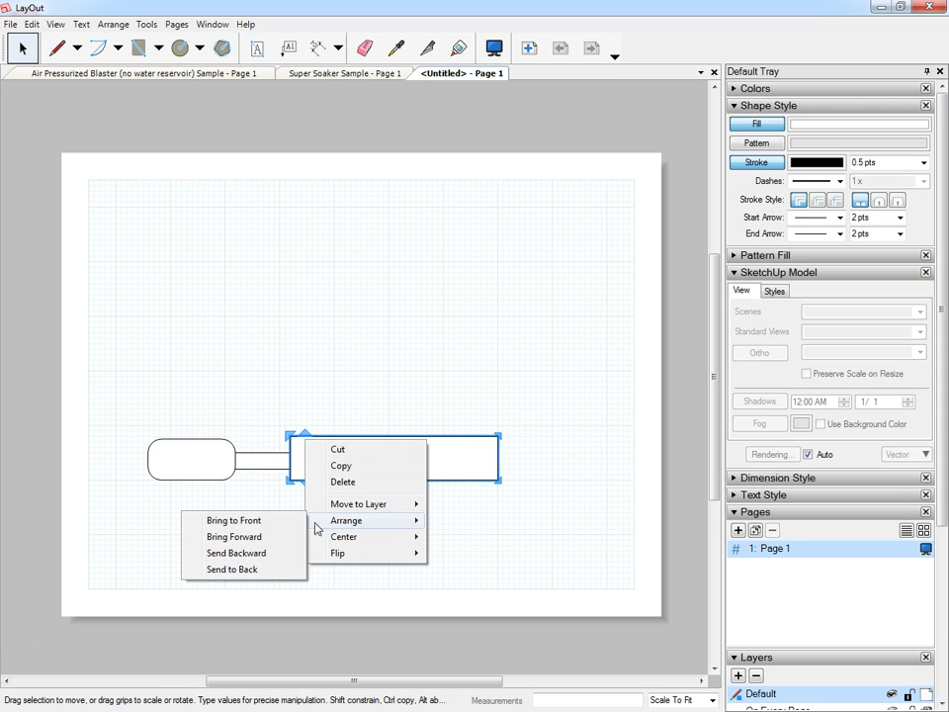
click(254, 561)
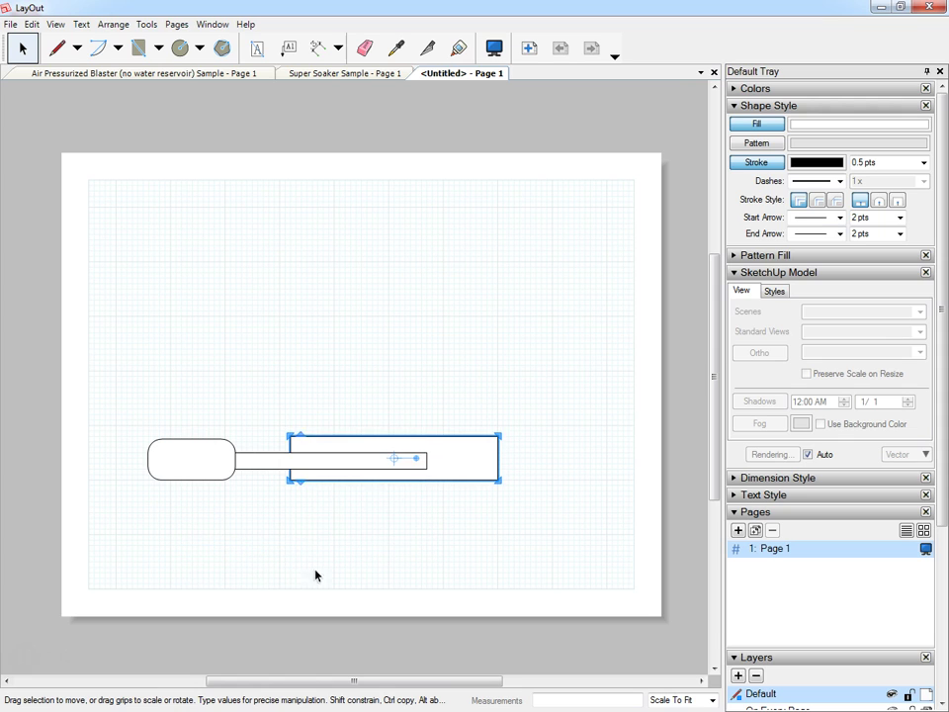
click(415, 564)
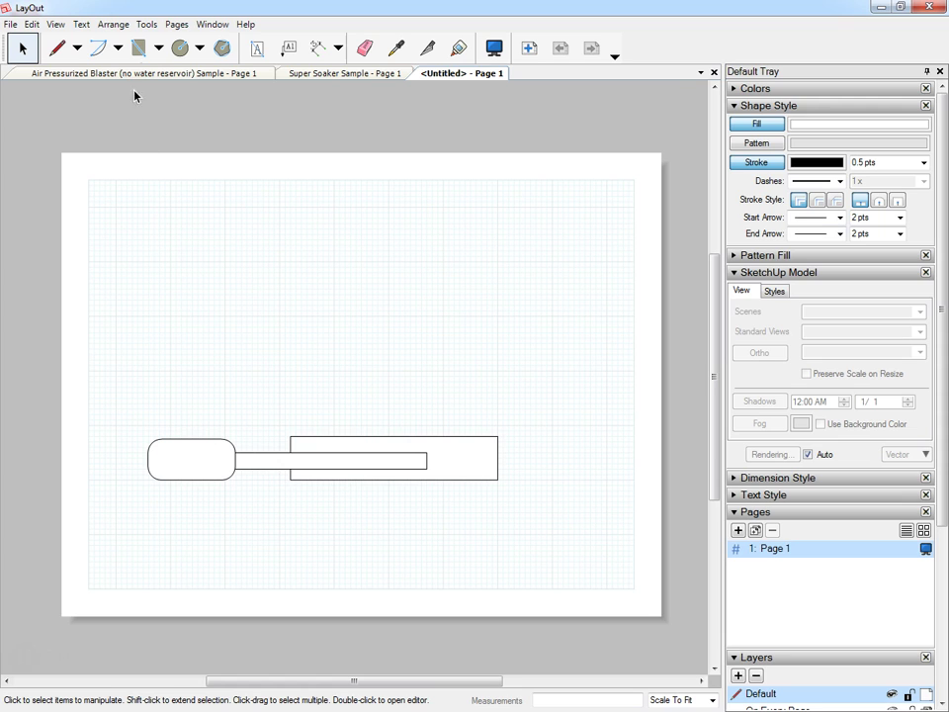
- Draw a rounded rectangle across the tube's full height over the rod's end as the piston head
click(137, 48)
click(158, 47)
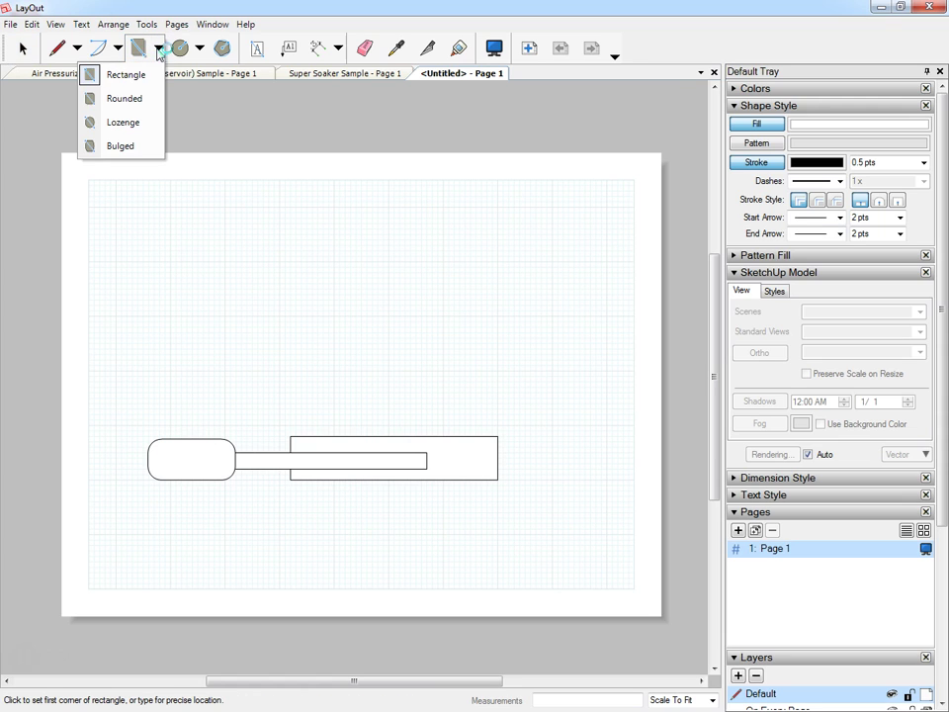
click(137, 99)
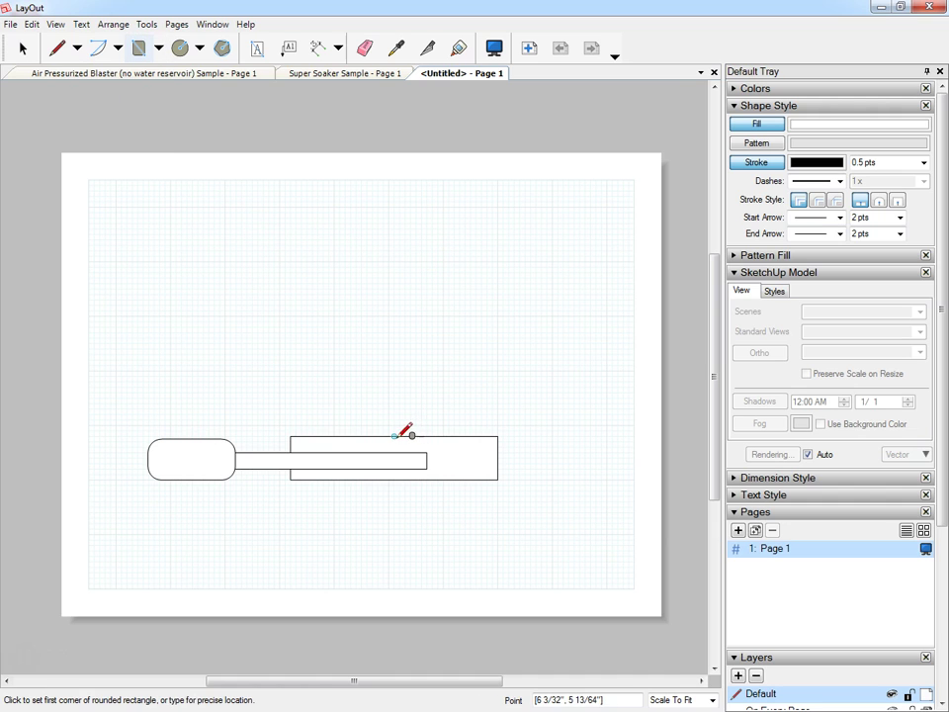
click(396, 436)
click(441, 480)
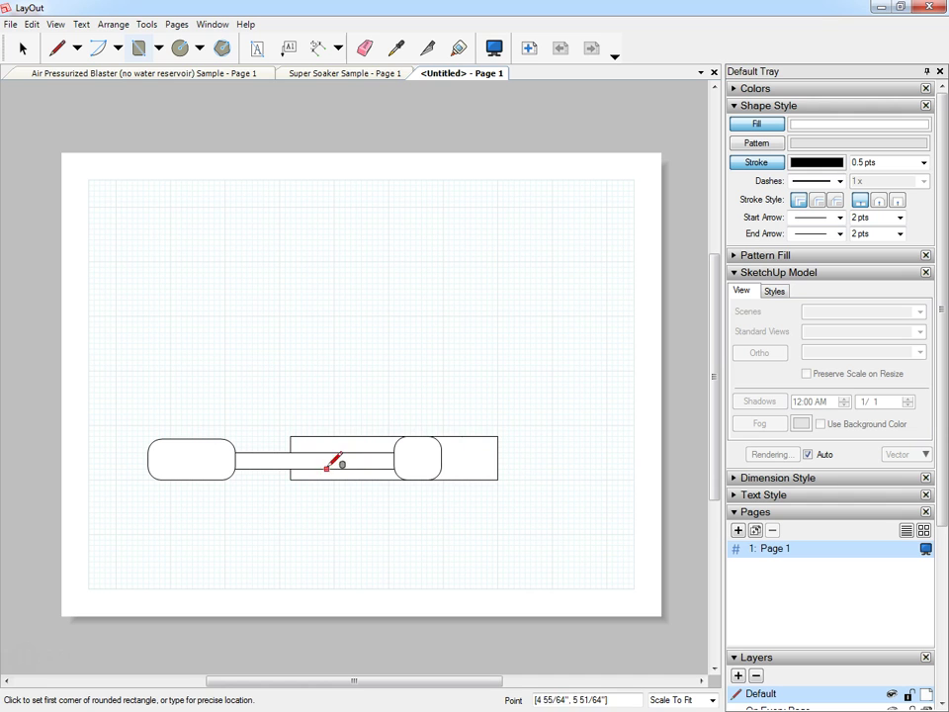
- Draw a narrow rounded rectangle about 3/32" by 51/64" down the middle of the piston head as a seal ring
click(416, 438)
scroll(424, 468, up, 5)
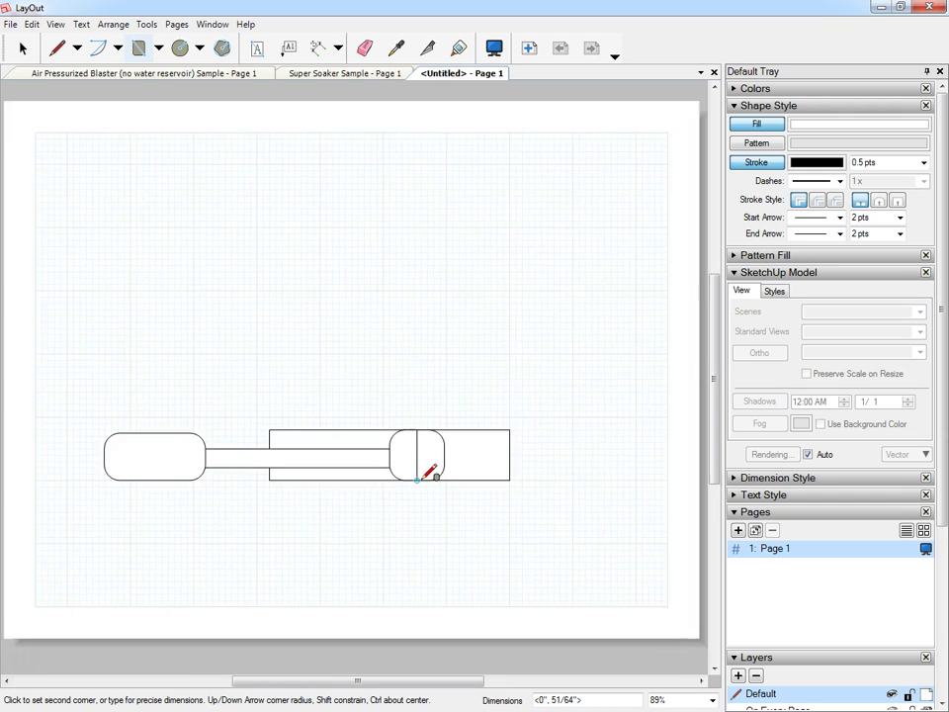
scroll(426, 474, up, 1)
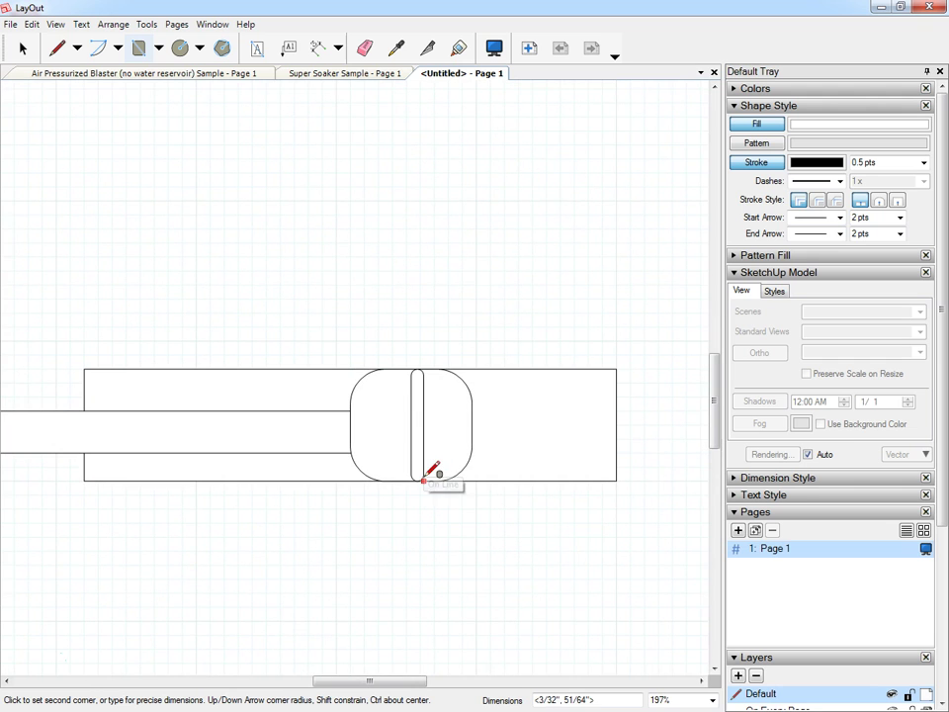
click(423, 479)
scroll(442, 539, up, 1)
scroll(436, 538, down, 7)
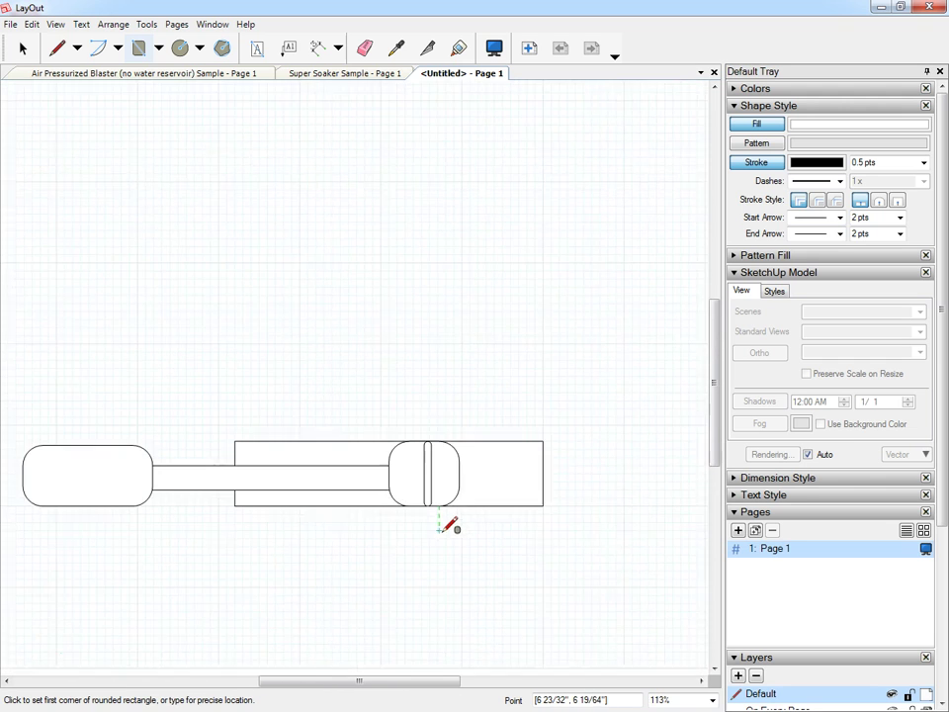
scroll(532, 608, up, 1)
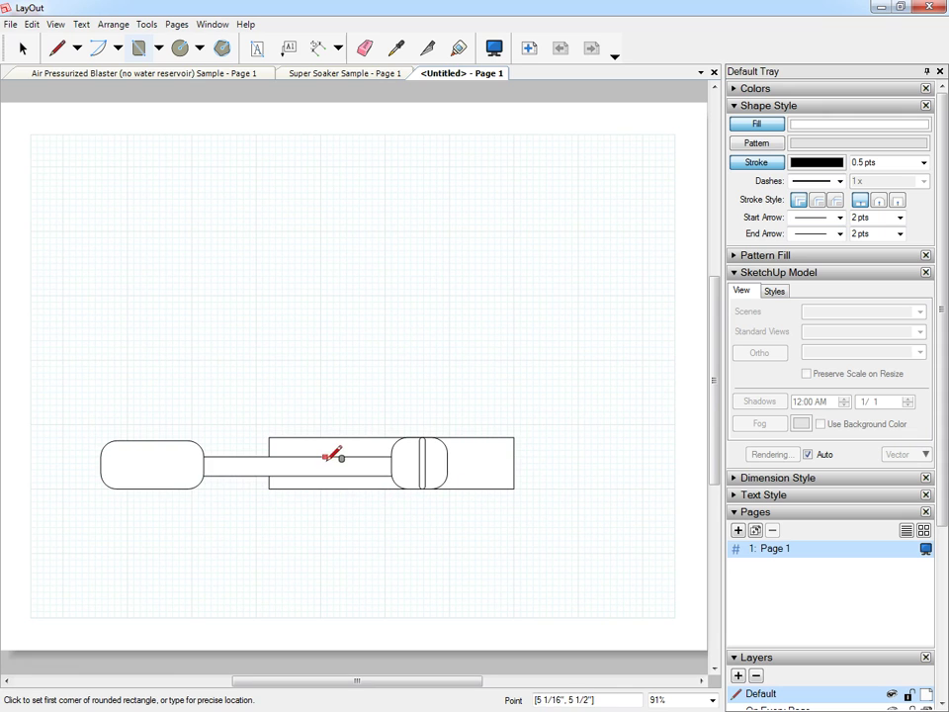
scroll(330, 455, down, 1)
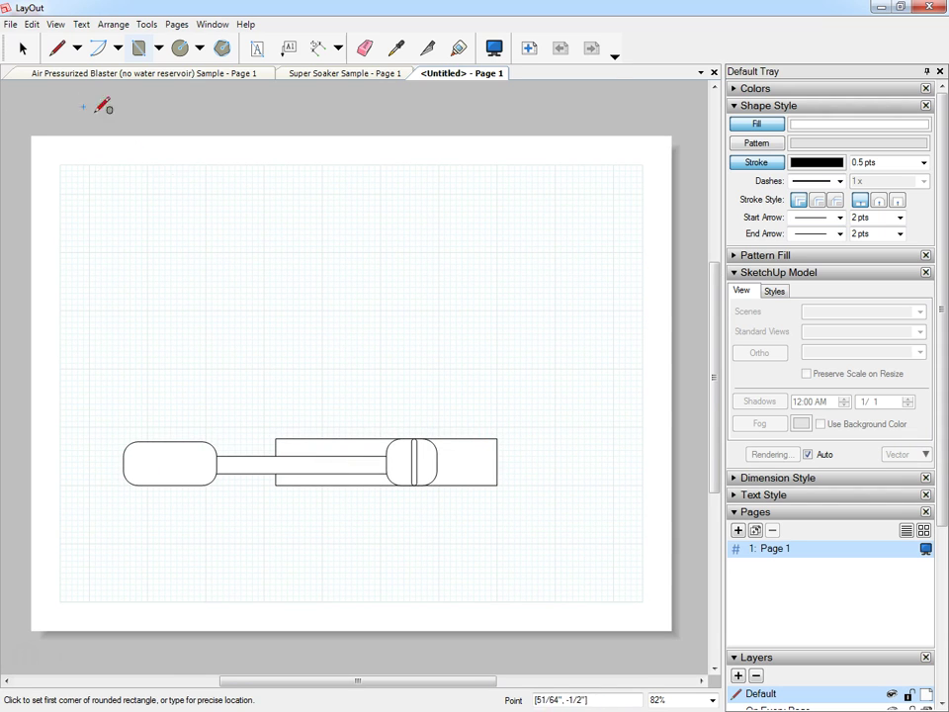
- Try a rounded rectangle as a cap on the tube's open end, stretched taller than the tube, and delete it
click(158, 50)
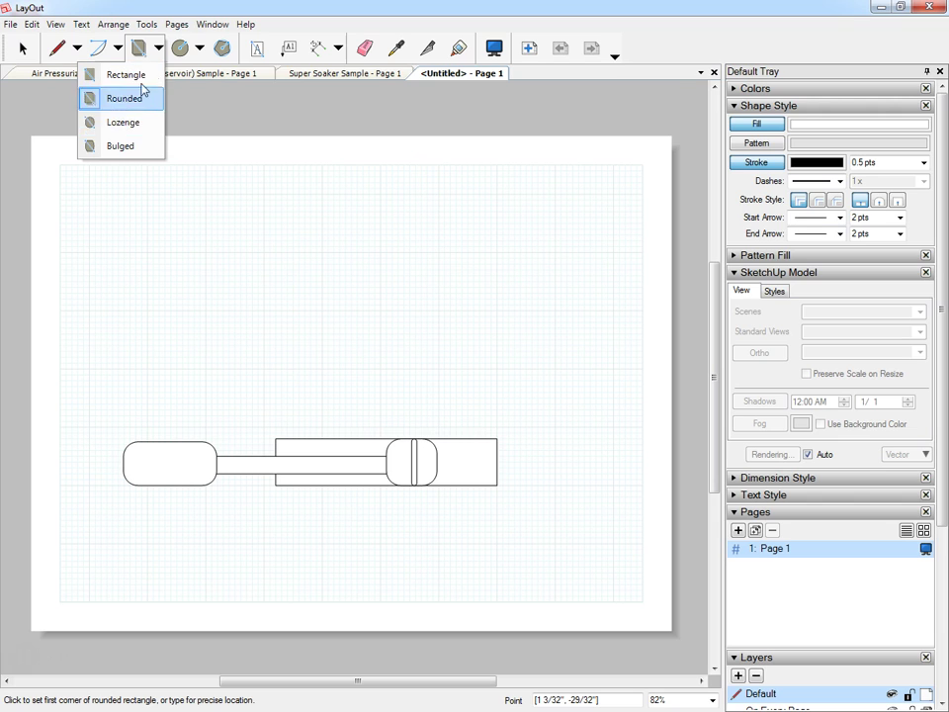
click(203, 49)
click(207, 51)
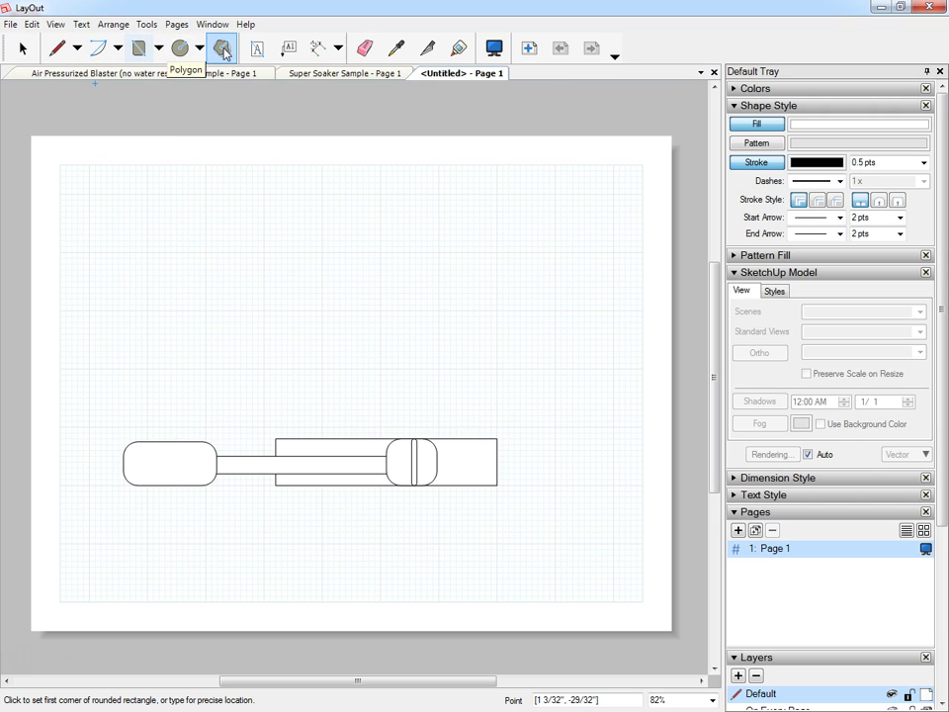
click(158, 47)
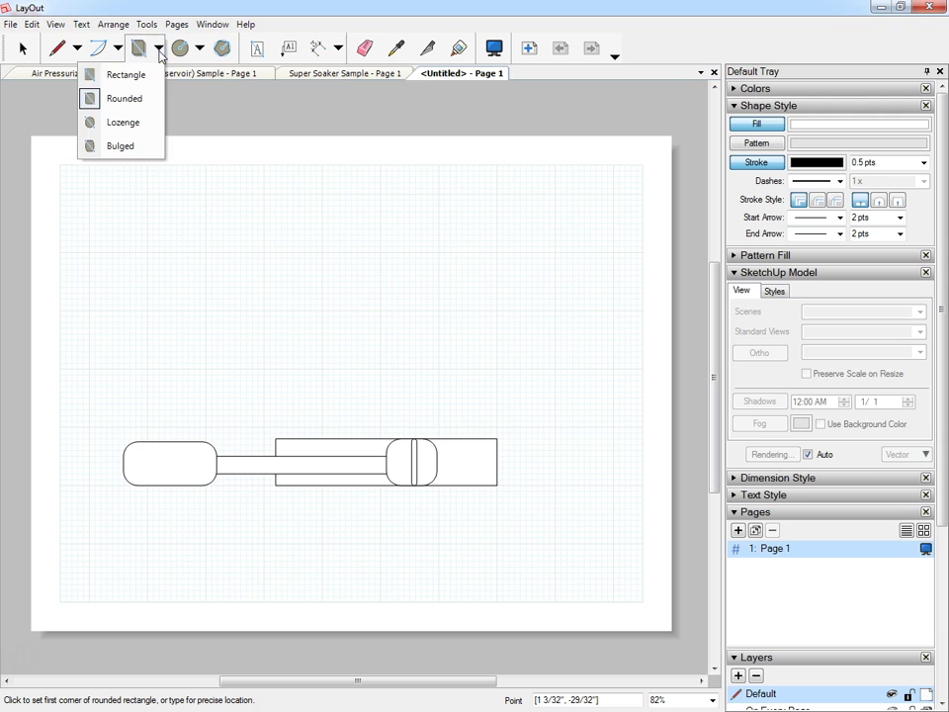
click(135, 100)
click(497, 438)
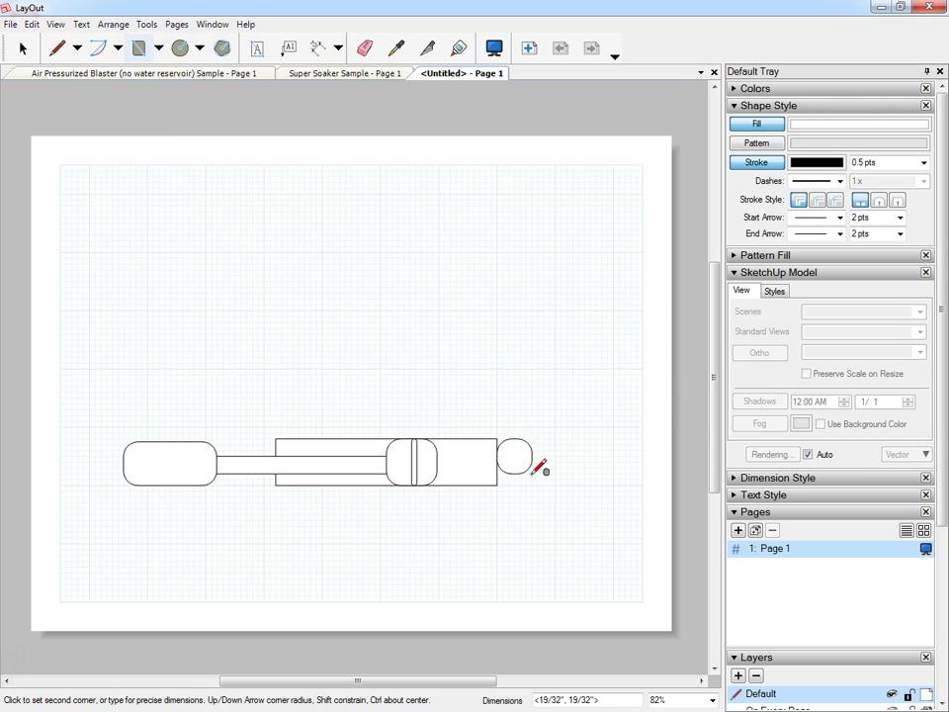
click(556, 492)
click(22, 48)
click(531, 455)
drag(527, 439, 526, 429)
drag(526, 492, 525, 505)
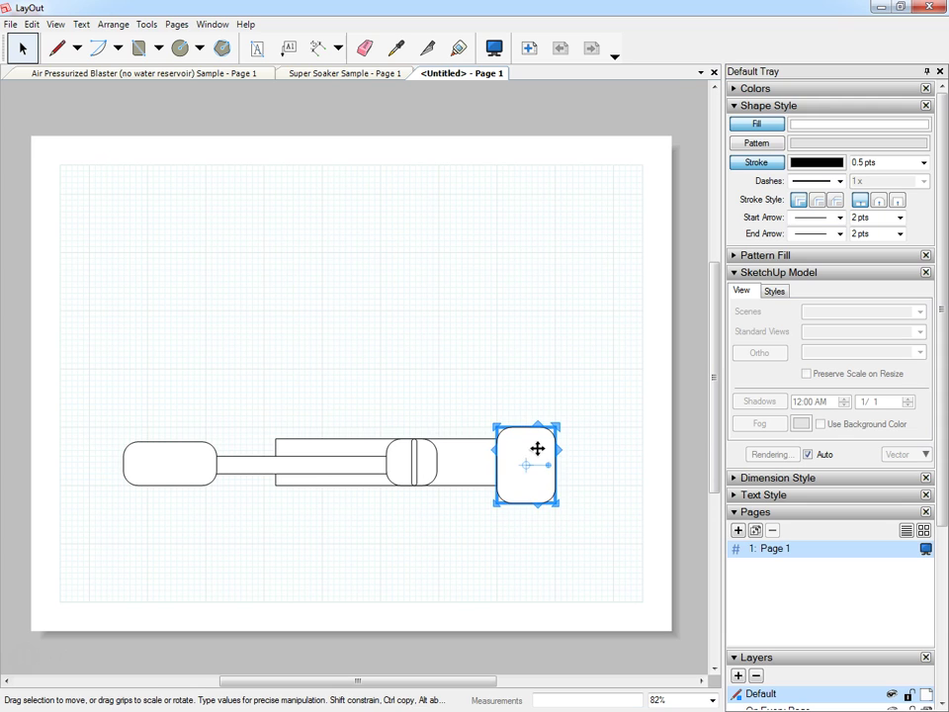
key(Delete)
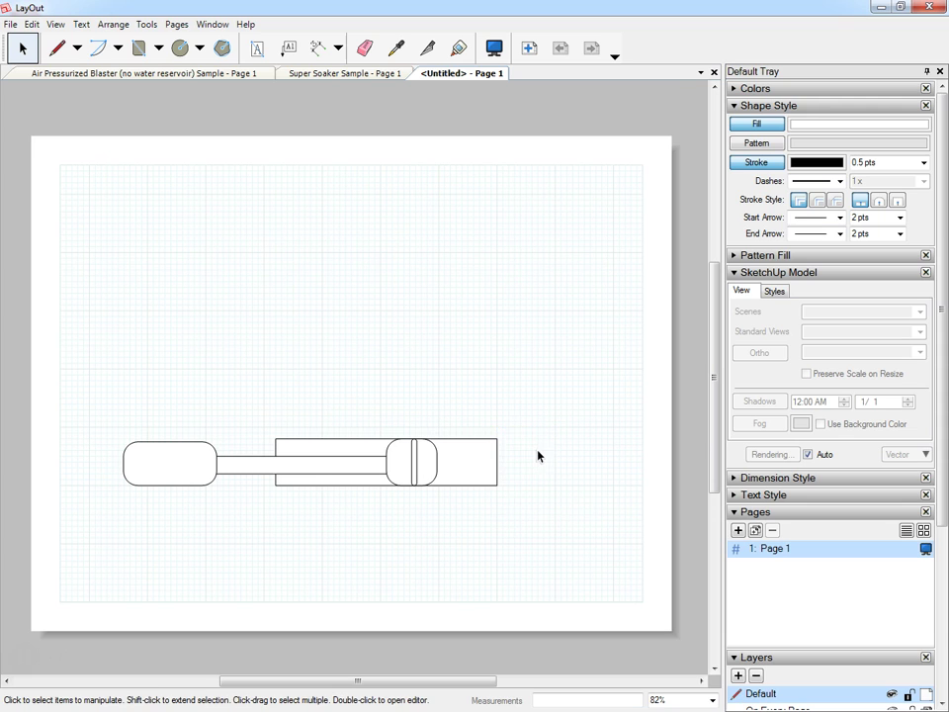
- Draw a closed four-sided nozzle with the Line tool at the tube's far end, taller than the tube there and tapering outward
click(59, 46)
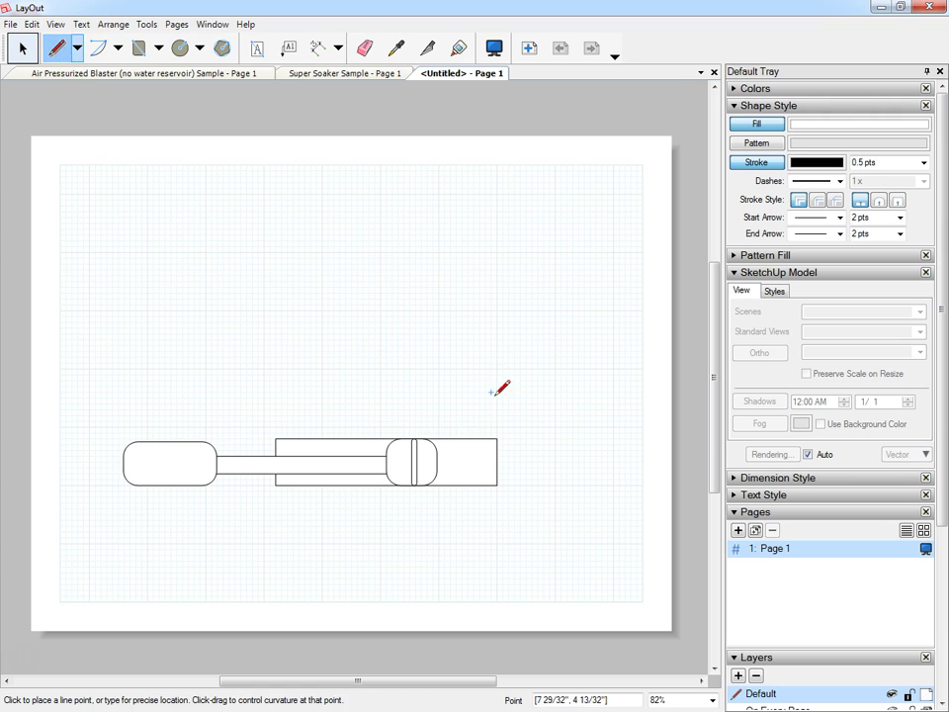
click(497, 427)
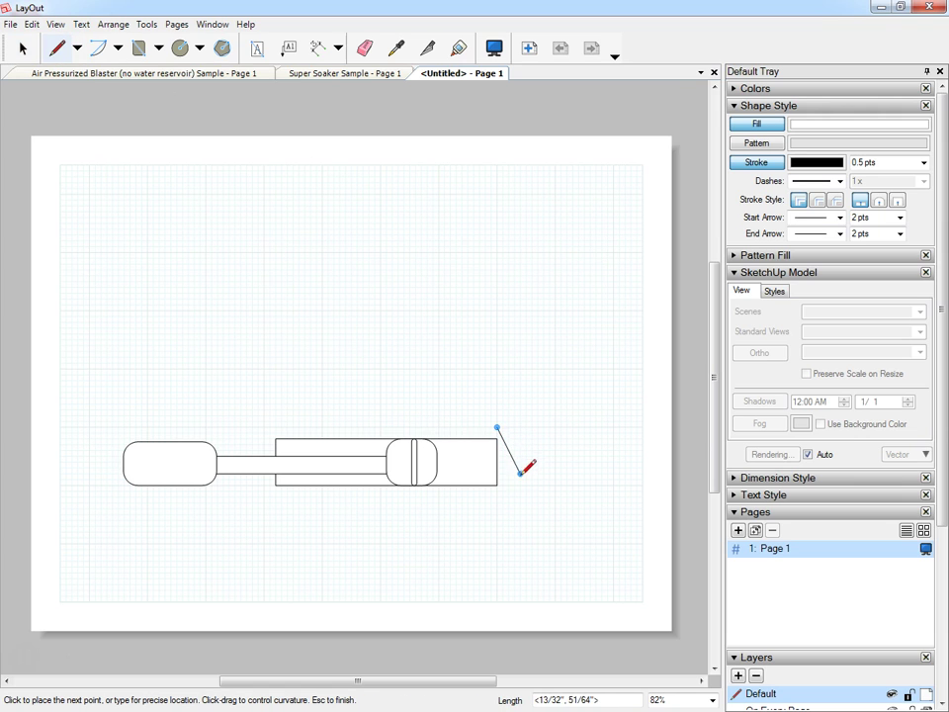
click(497, 496)
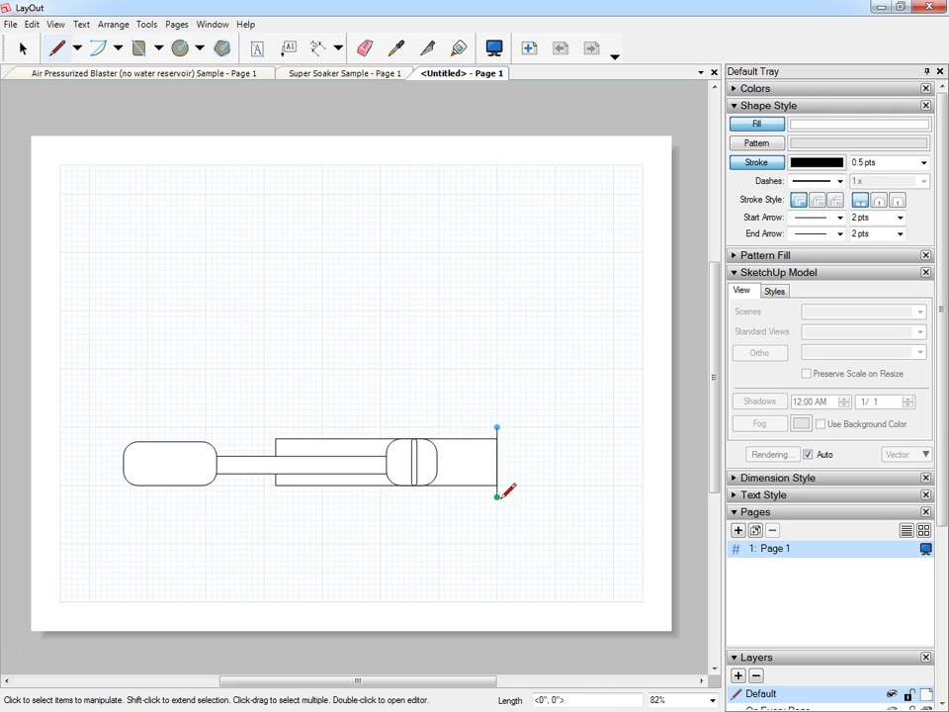
click(562, 467)
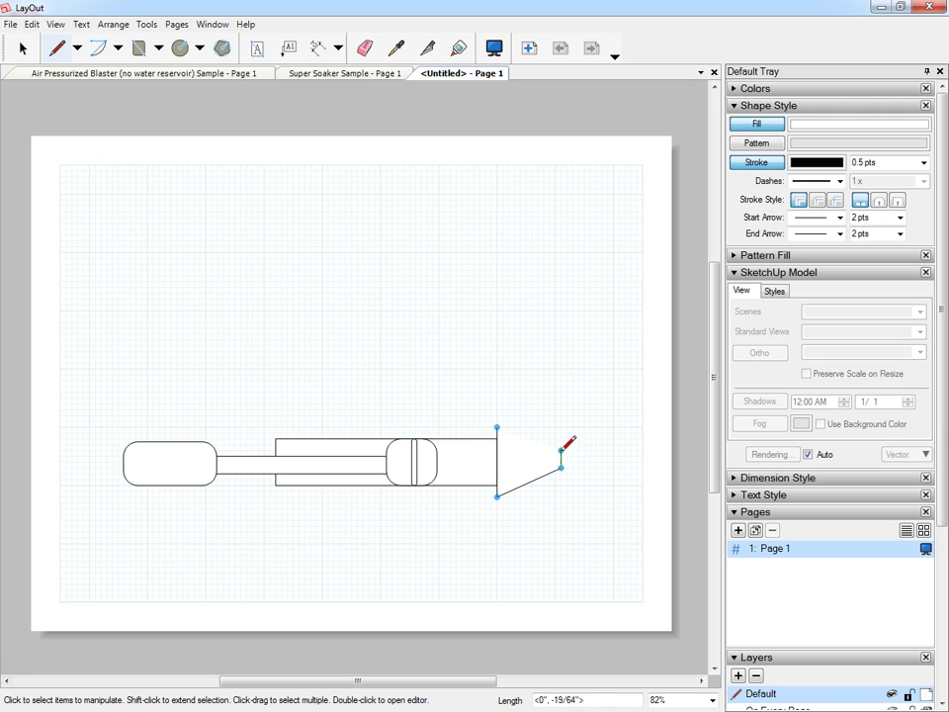
click(562, 438)
click(498, 427)
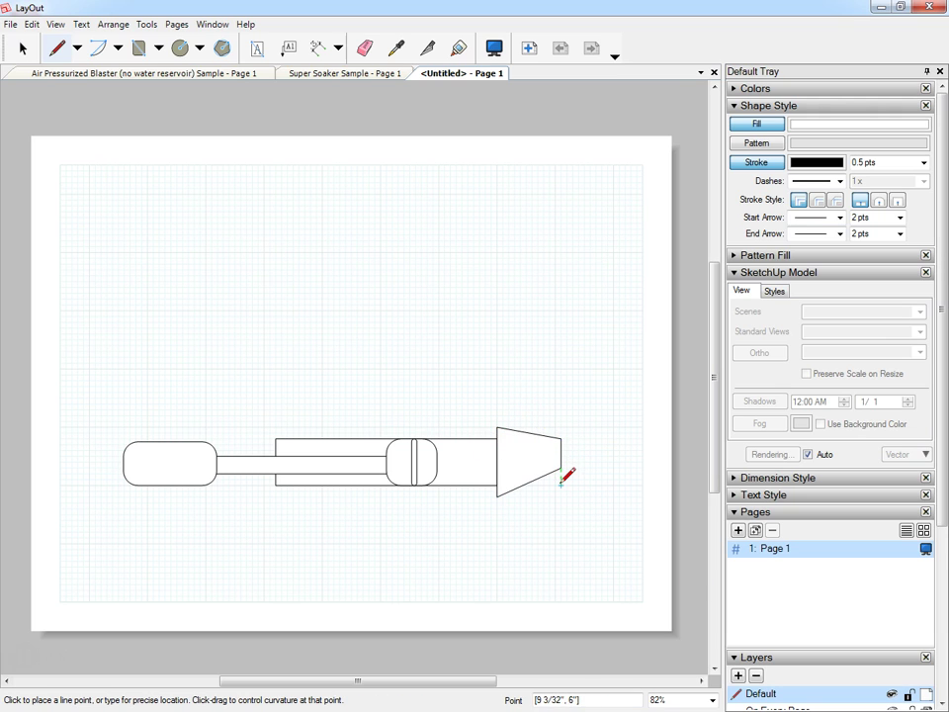
- Edit the nozzle's points, lowering the bottom corner of its narrow end so the taper is symmetric
click(22, 47)
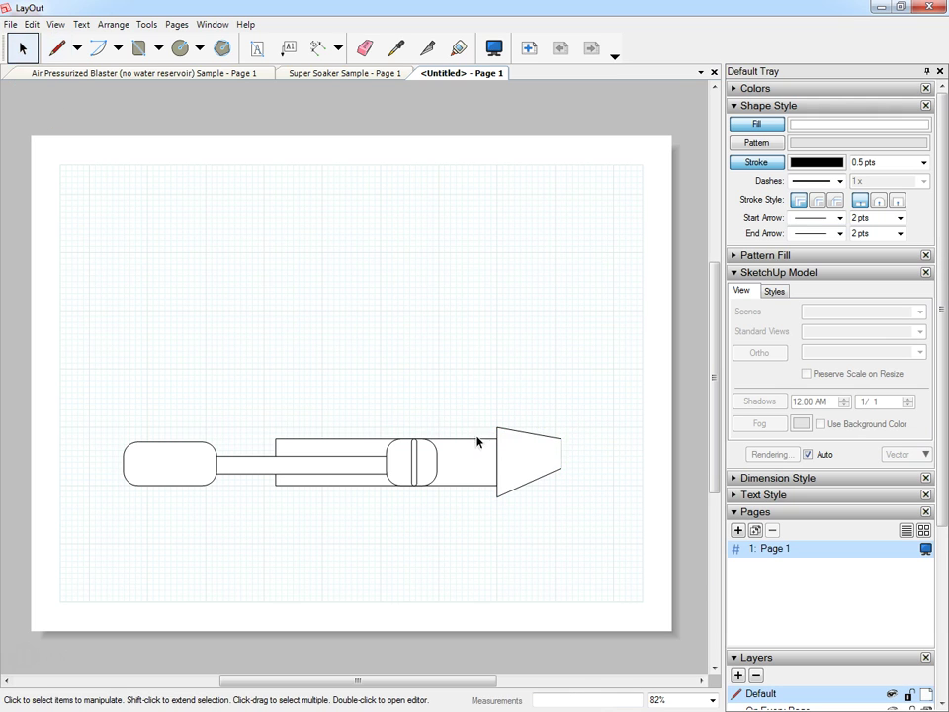
click(559, 444)
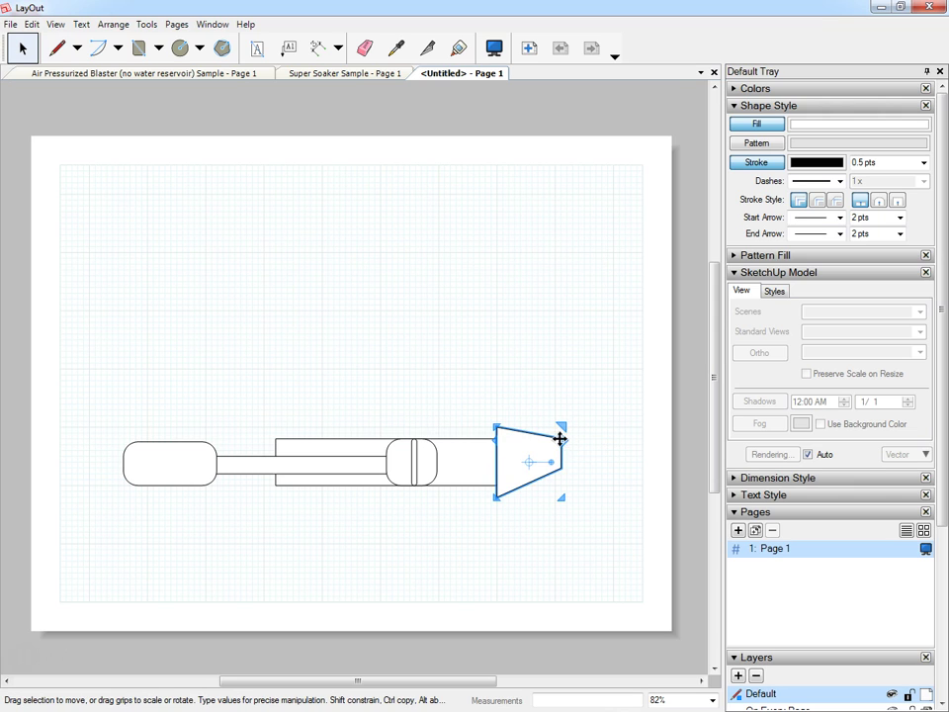
double_click(561, 442)
mouse_move(561, 443)
mouse_down()
mouse_move(562, 497)
mouse_move(561, 438)
mouse_up()
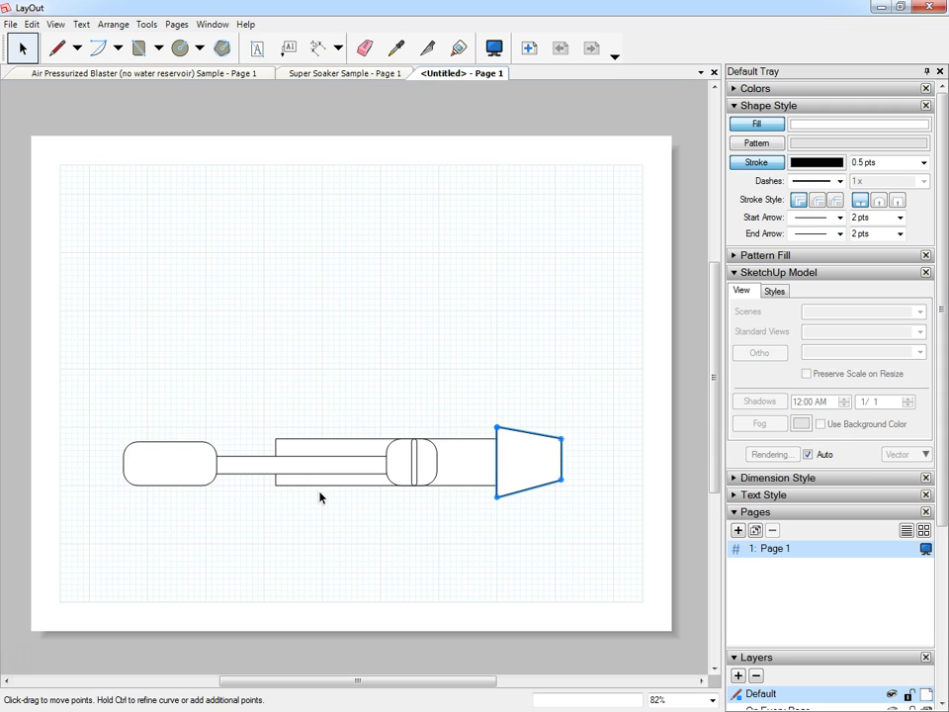
key(Escape)
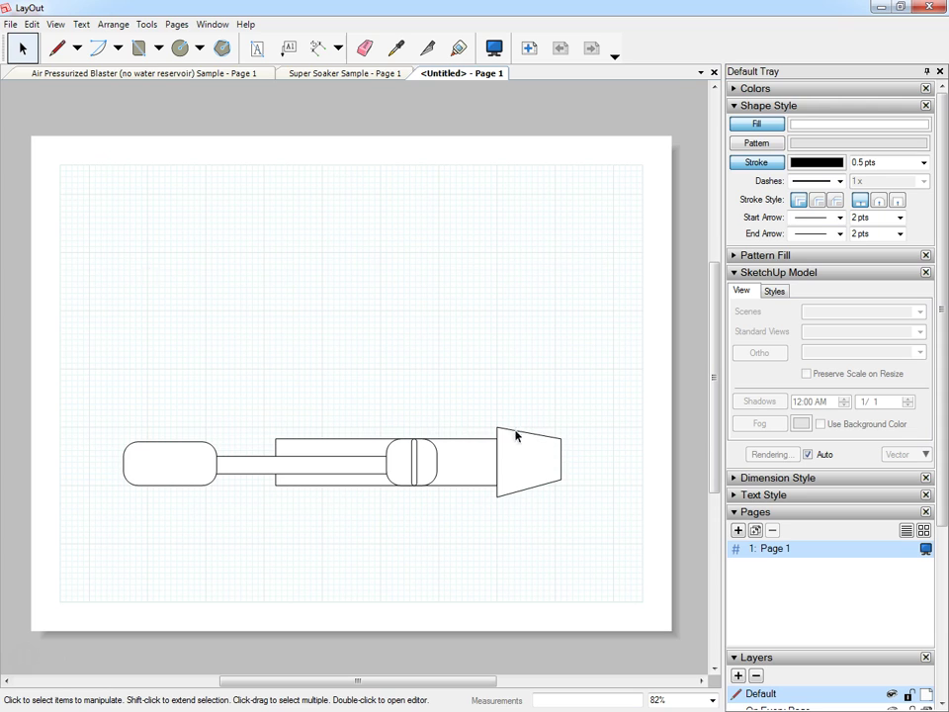
- Select the nozzle and look through the available pattern fill collections
click(517, 438)
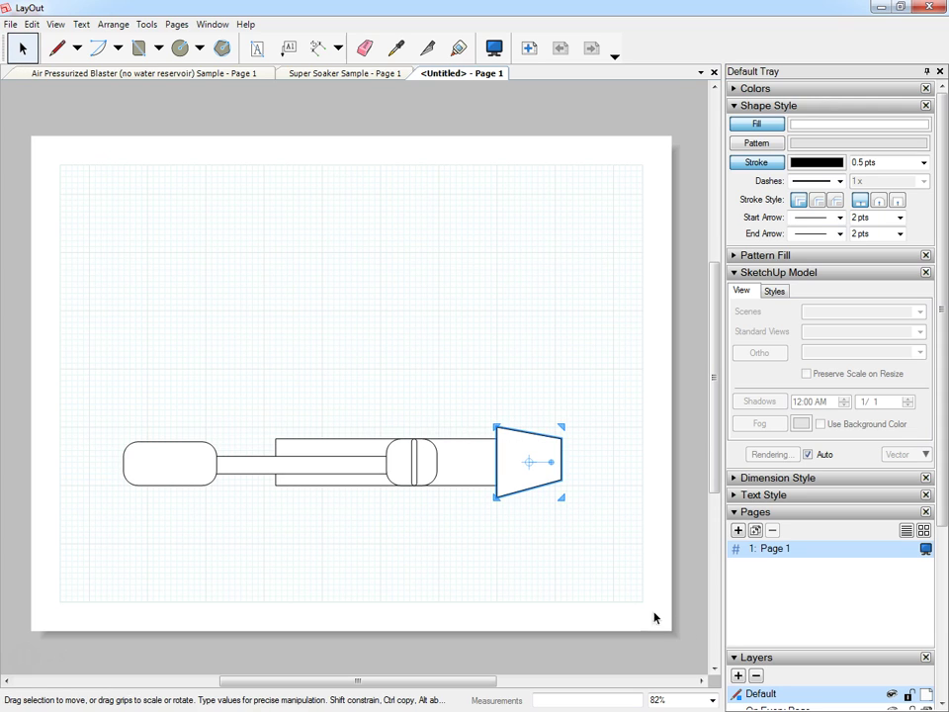
click(735, 256)
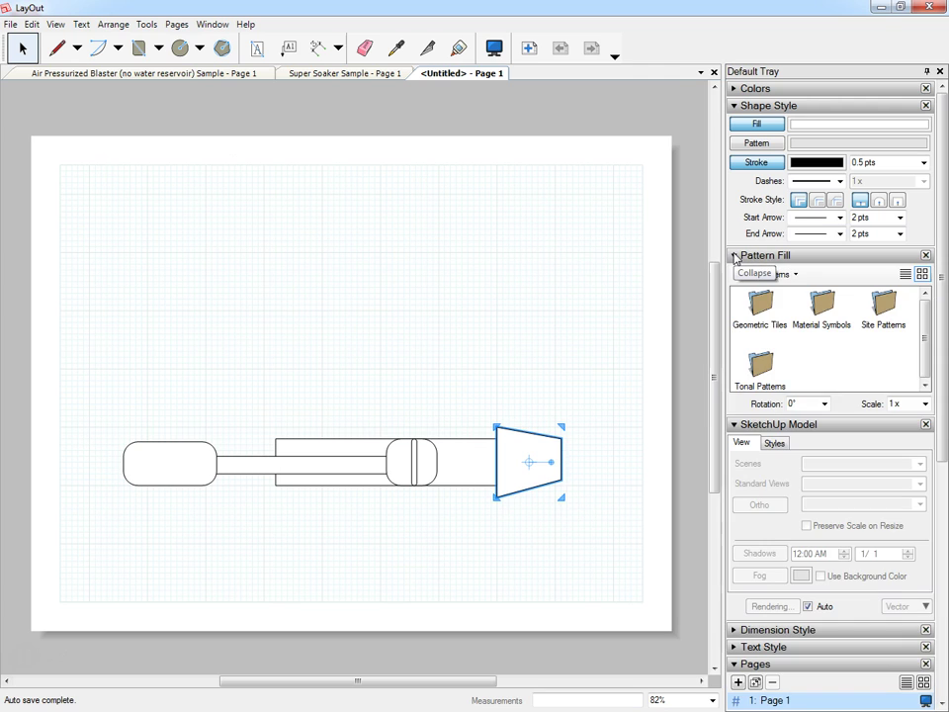
click(796, 275)
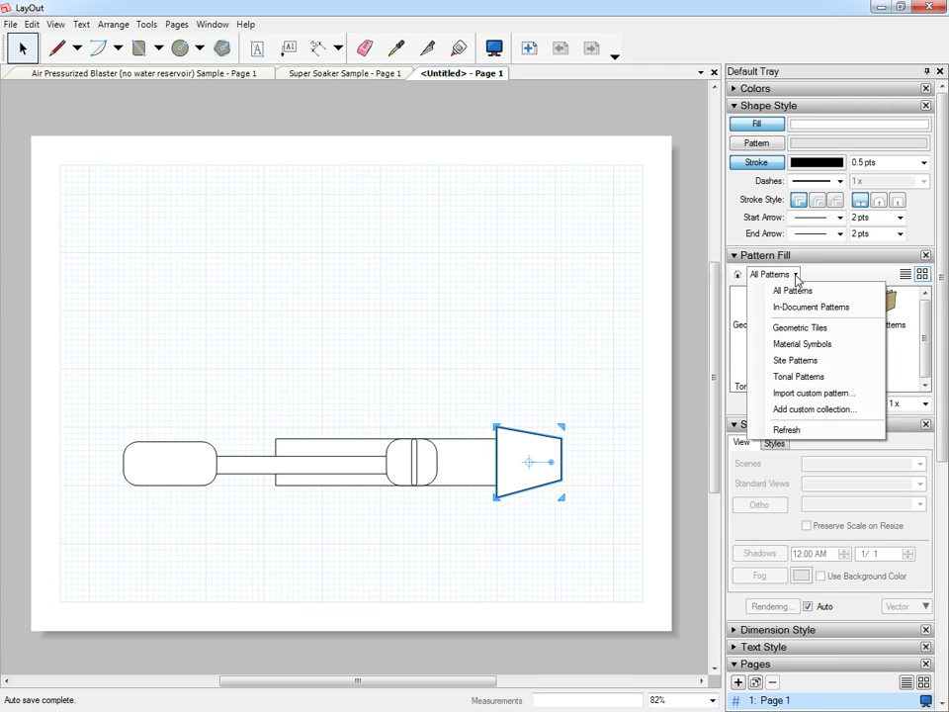
click(772, 280)
click(735, 256)
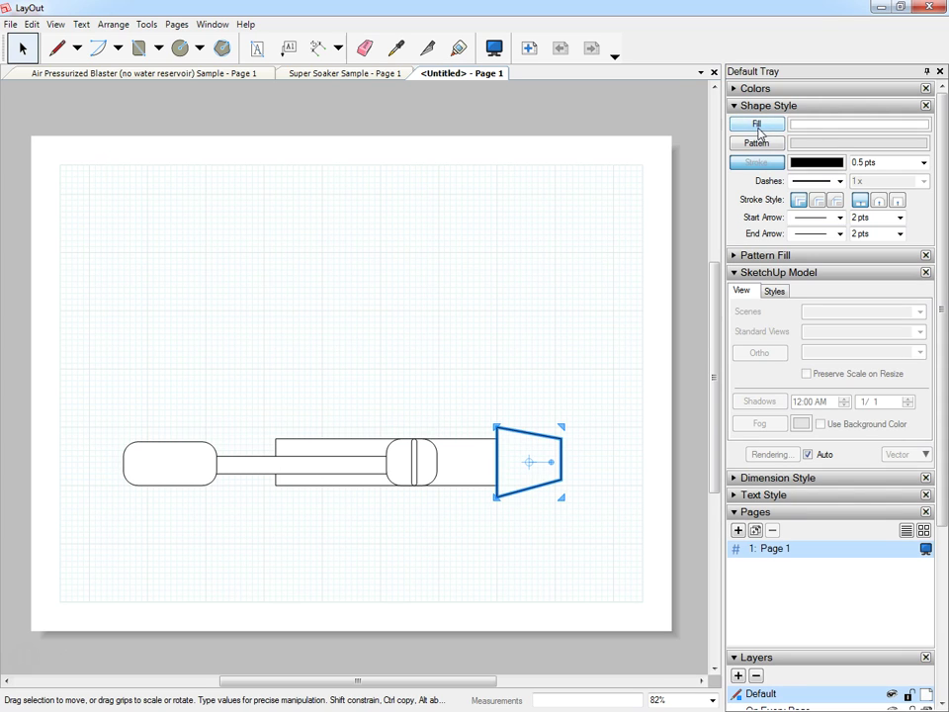
- Fill the nozzle with a solid bright blue
click(819, 125)
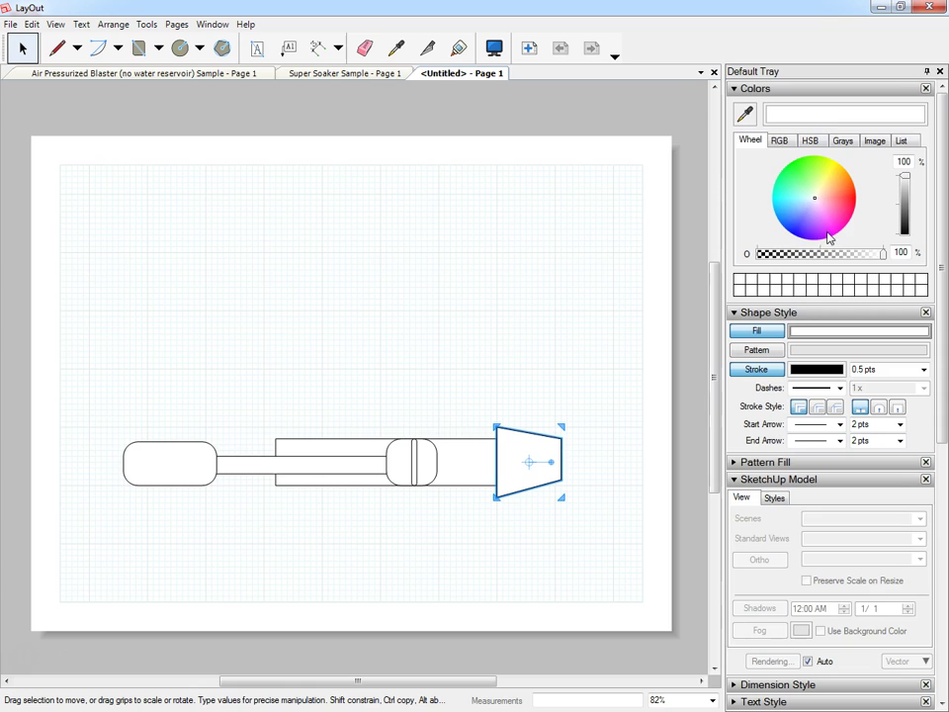
click(845, 203)
drag(849, 193, 797, 232)
click(562, 559)
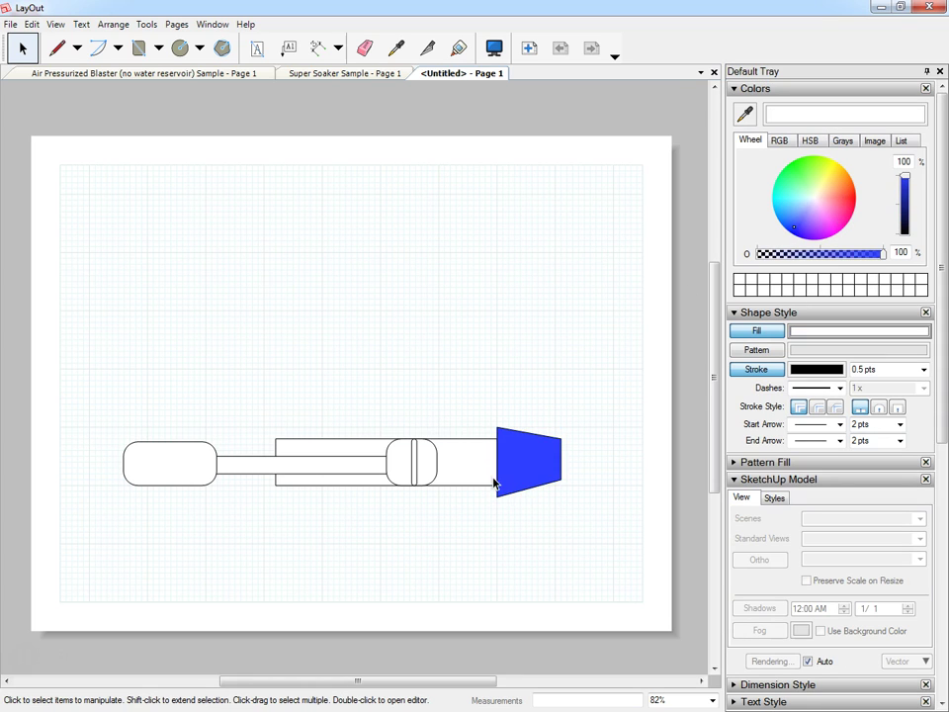
- Fill the pump handle with pink and the piston head with light mint green
click(192, 472)
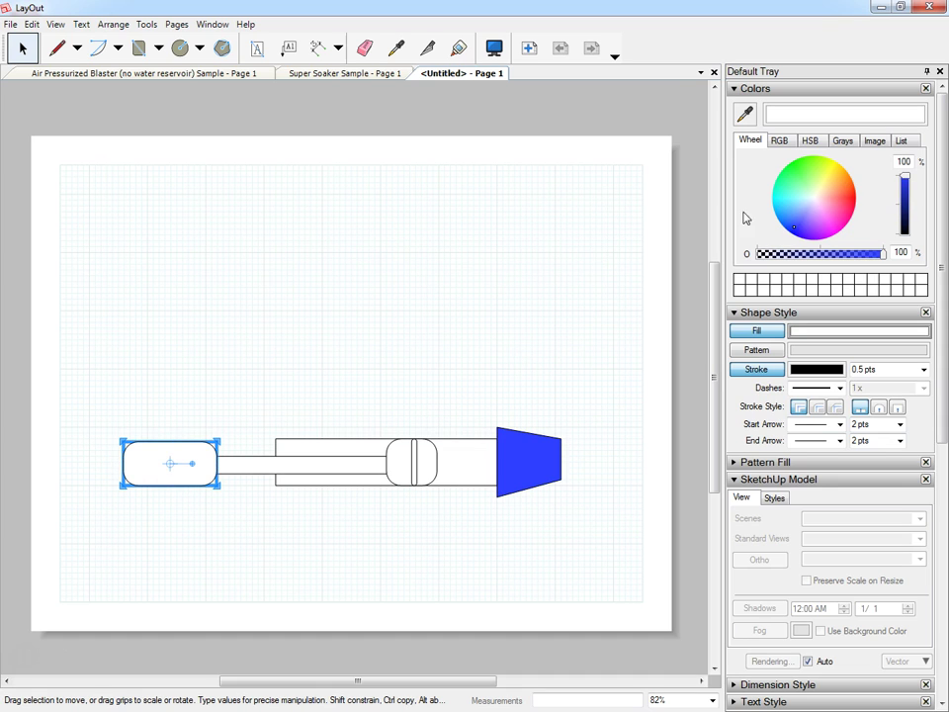
mouse_move(829, 223)
mouse_down()
mouse_move(855, 212)
mouse_move(843, 212)
mouse_up()
click(491, 382)
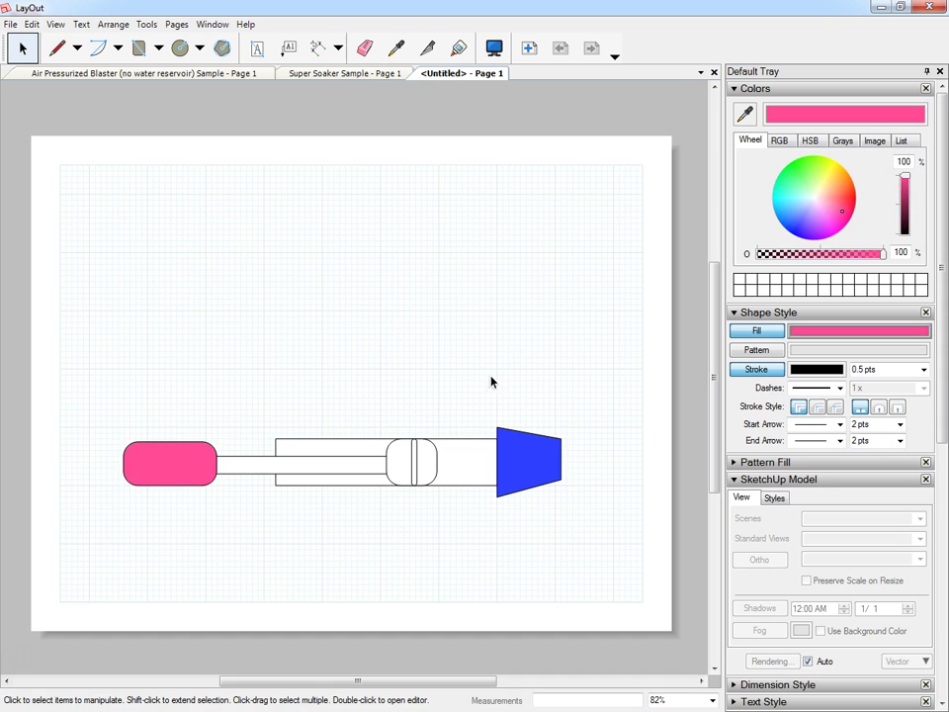
click(404, 474)
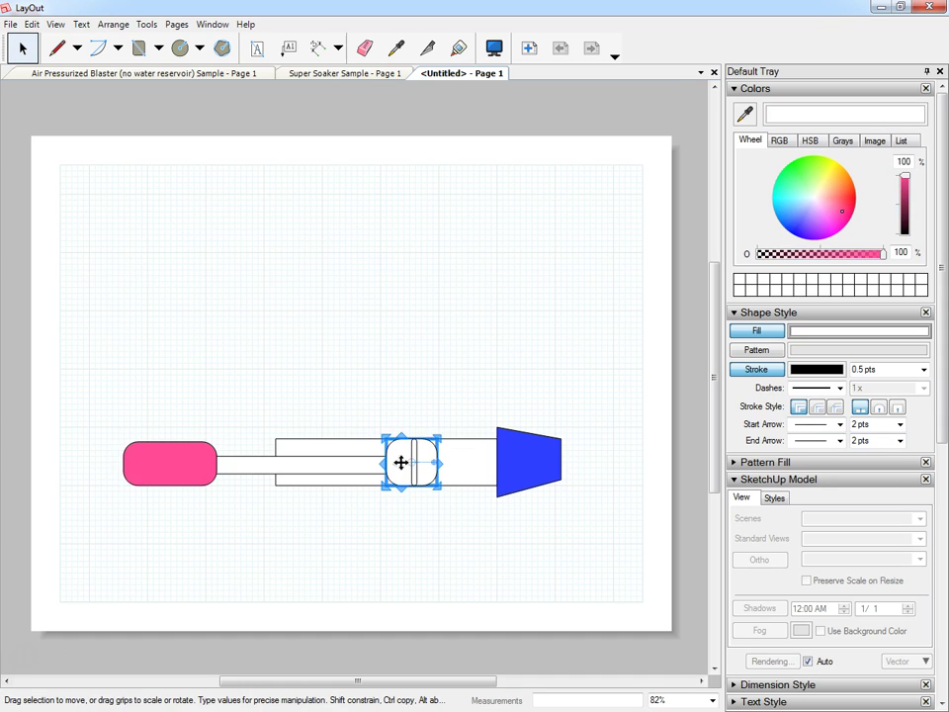
click(797, 191)
click(614, 488)
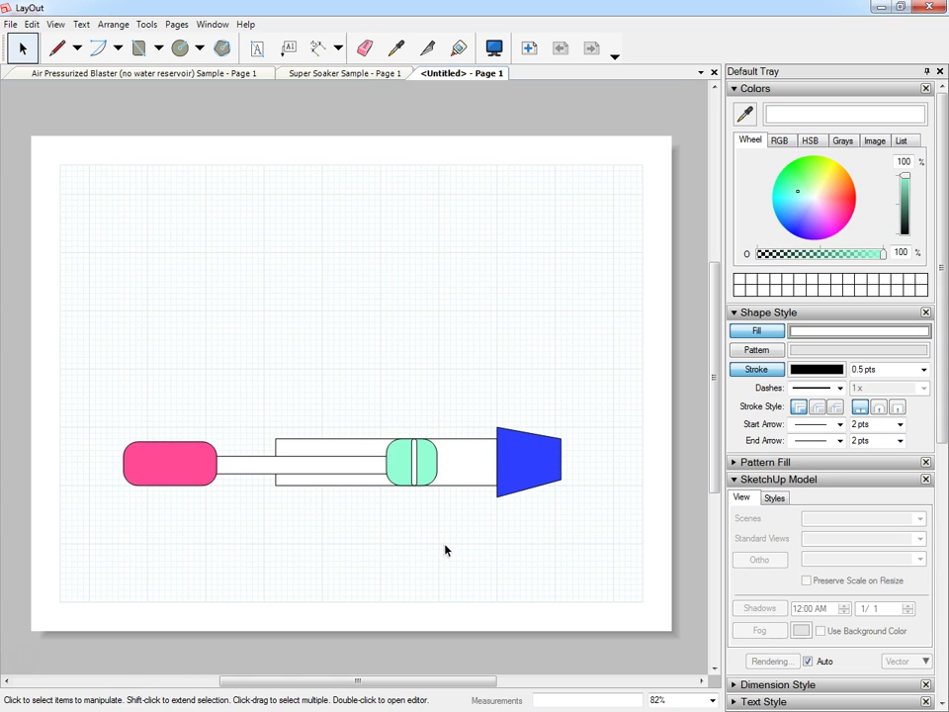
- Add linear dimensions for the tube's length and the nozzle's length, placed below the parts
click(317, 49)
click(276, 484)
click(497, 485)
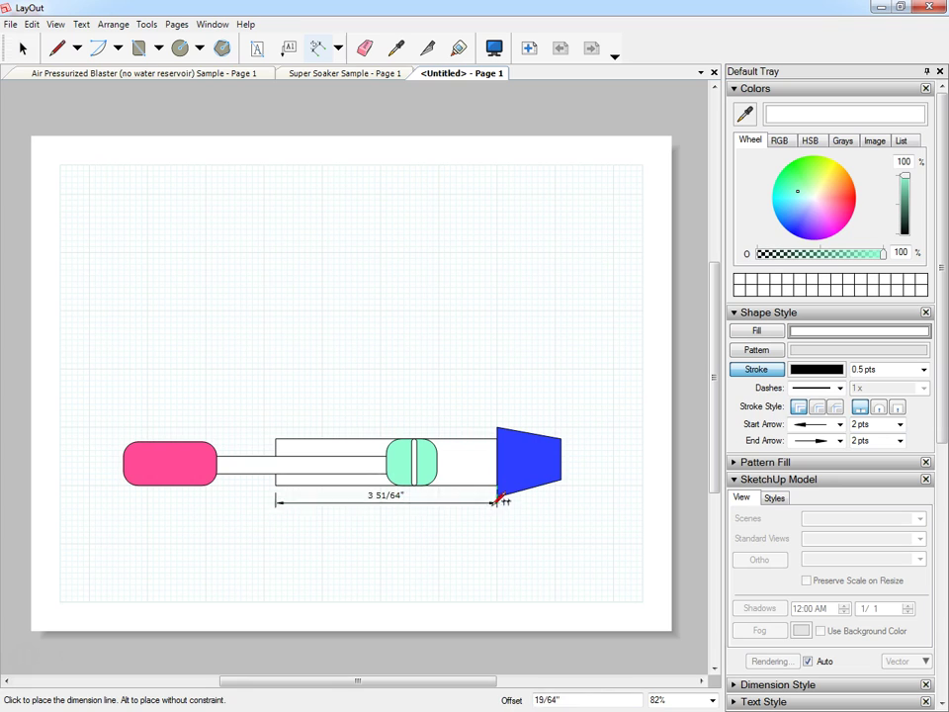
click(497, 516)
click(496, 496)
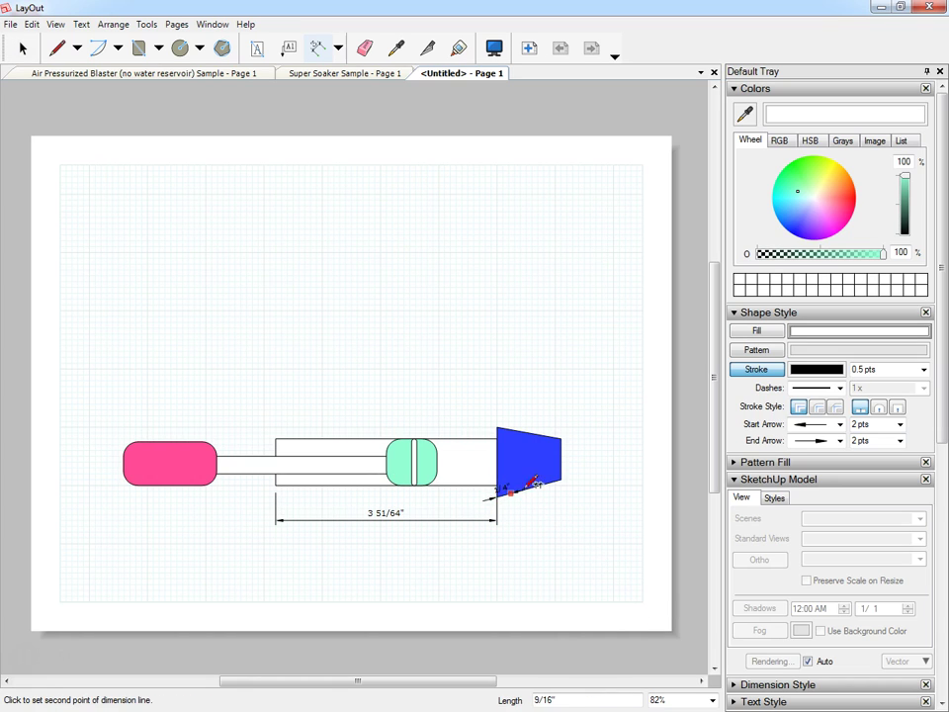
click(562, 480)
click(575, 511)
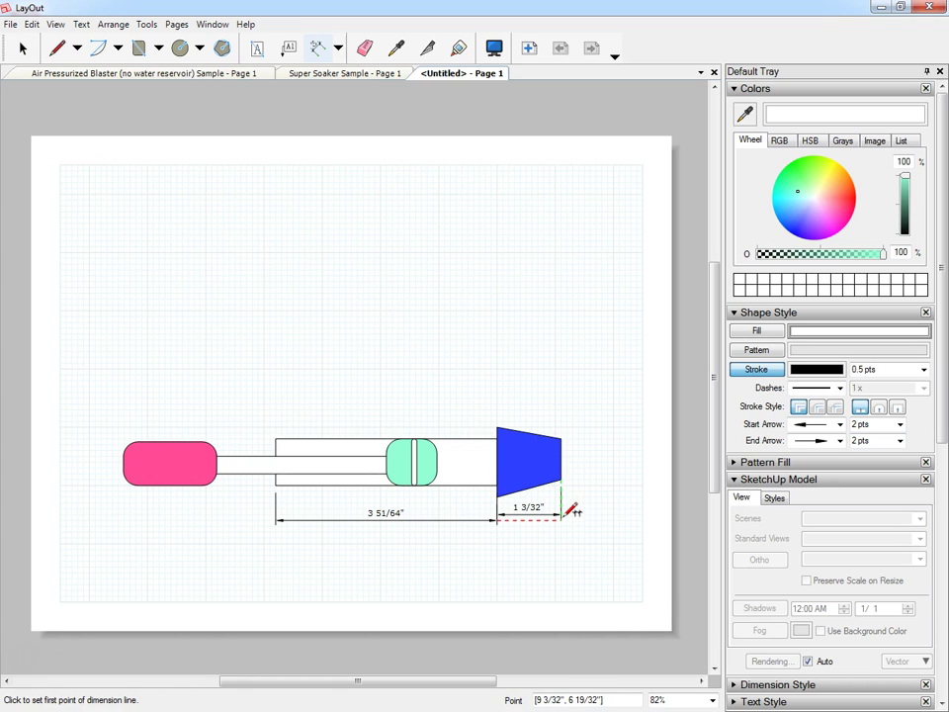
- Center the tube length dimension's text within its dimension line
scroll(409, 511, up, 3)
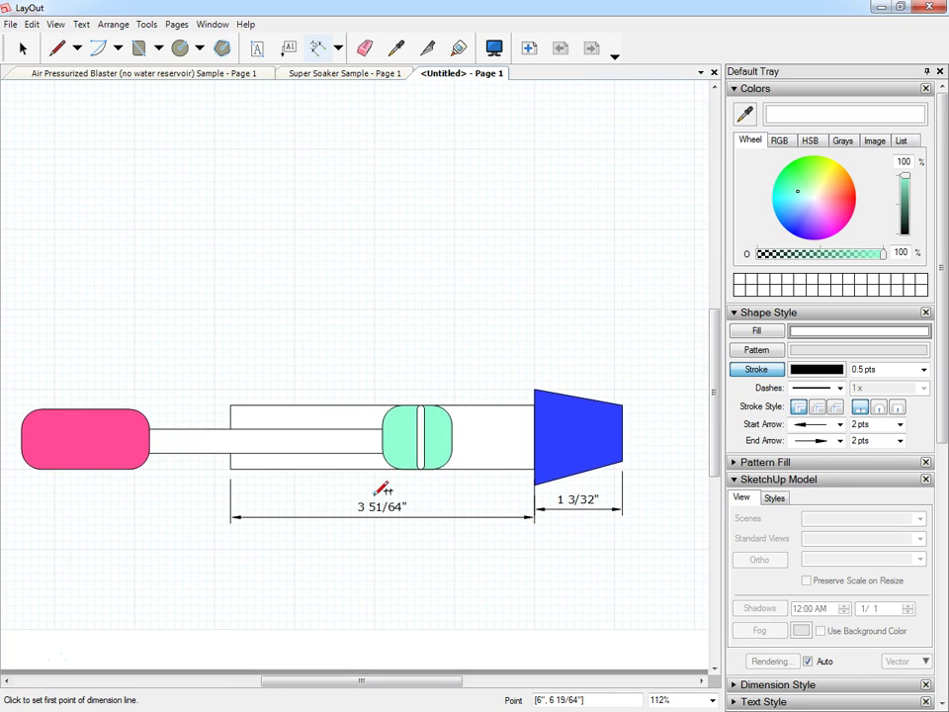
click(19, 46)
scroll(331, 308, down, 1)
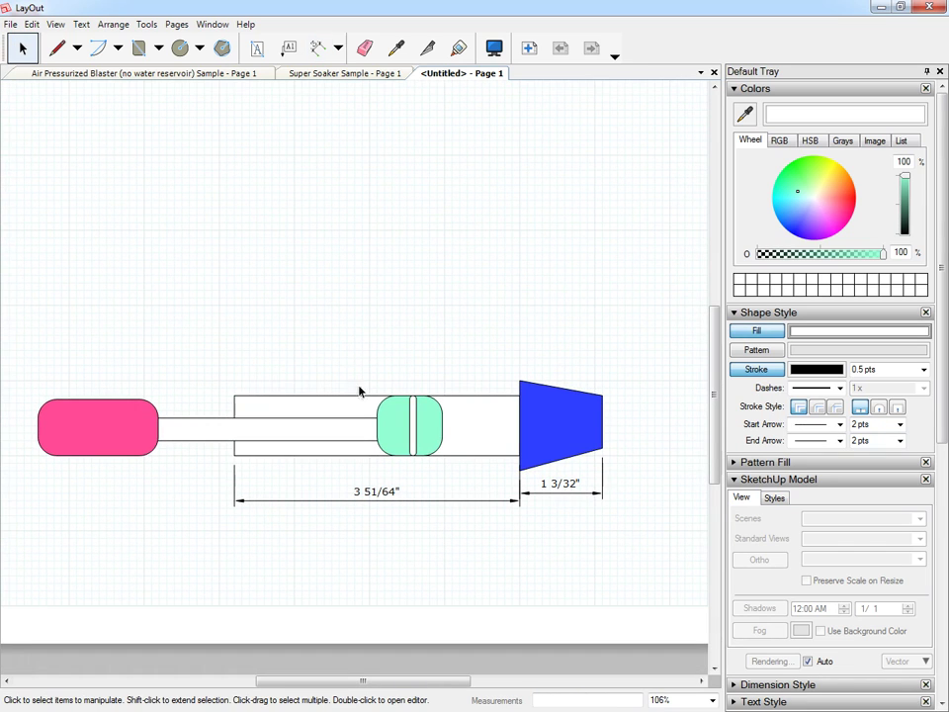
click(376, 497)
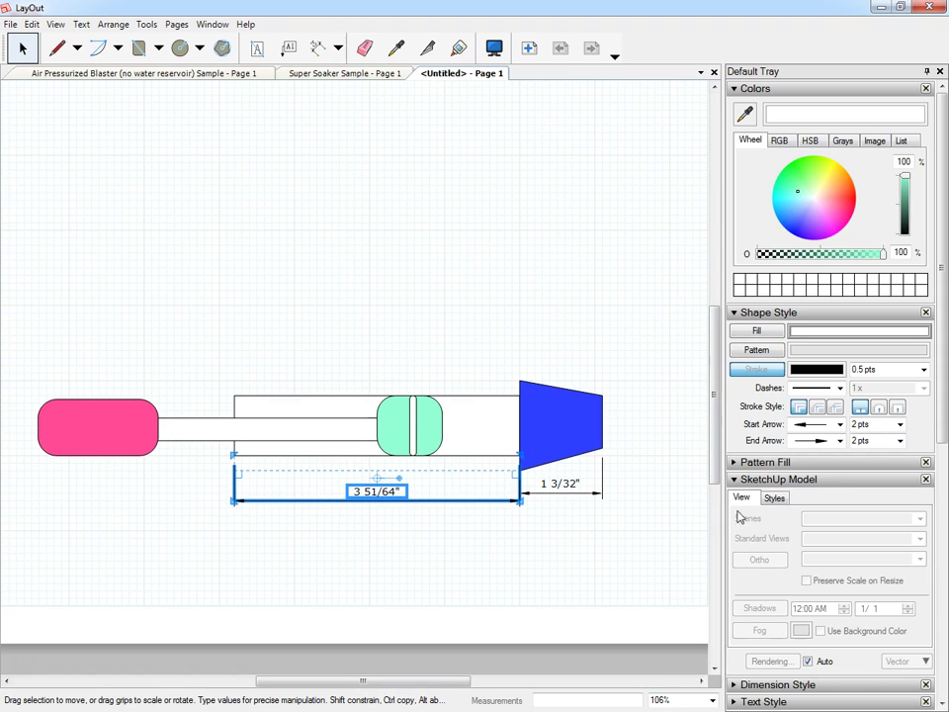
click(762, 478)
click(737, 312)
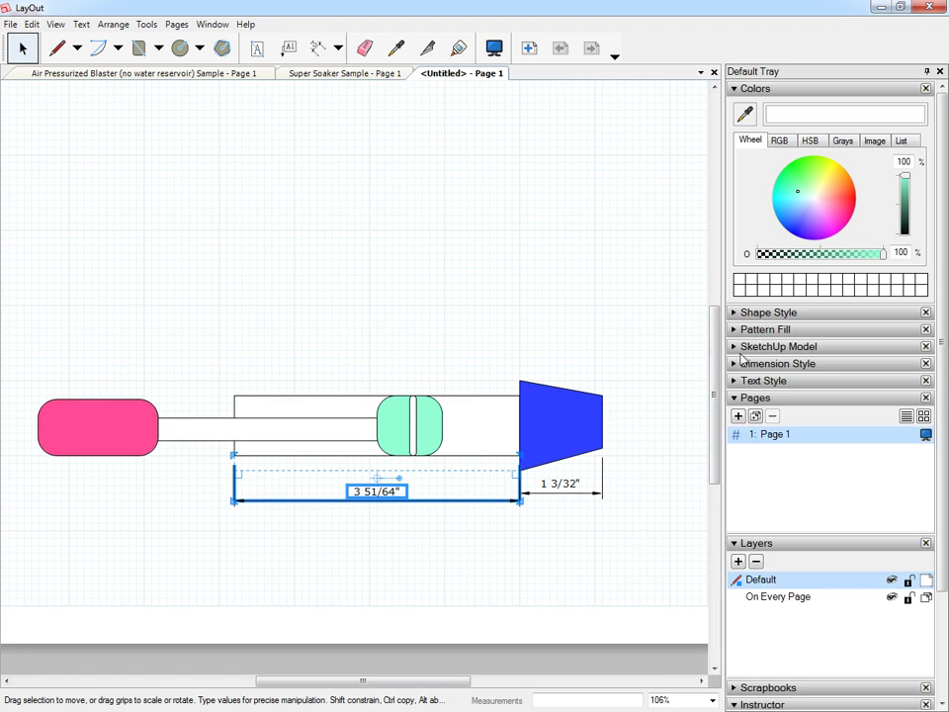
click(734, 365)
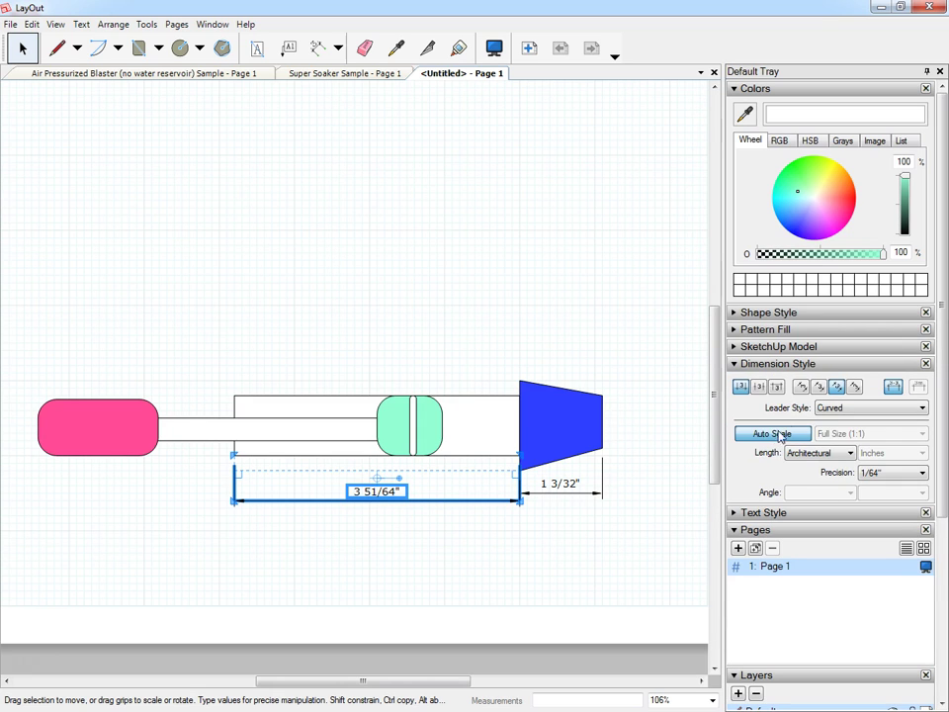
click(758, 388)
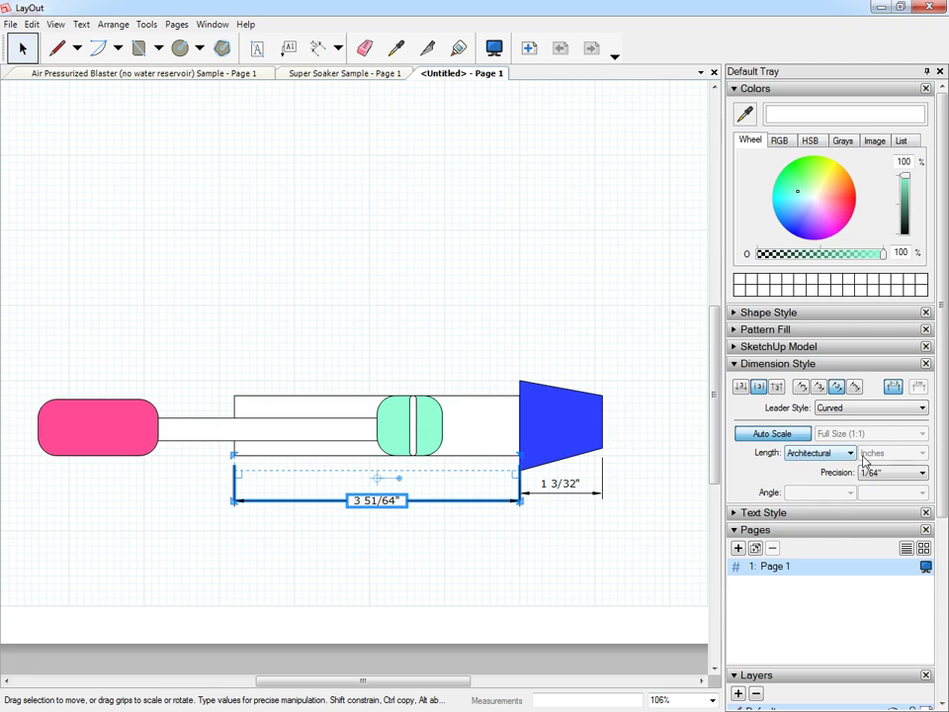
- Try 1" and 1/2" precision on the tube length dimension in Architectural format
click(922, 475)
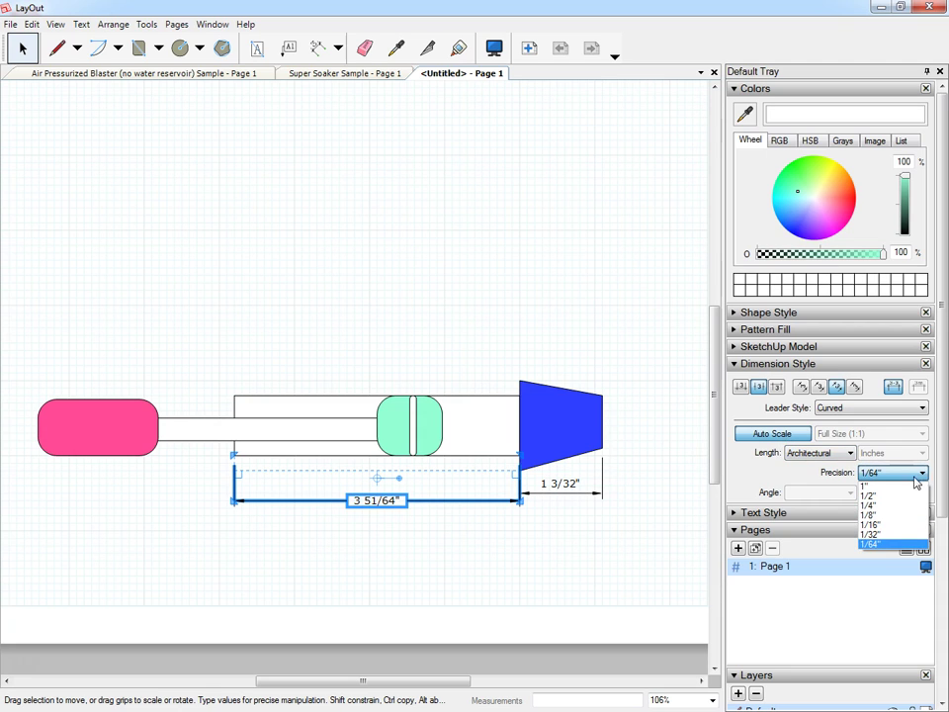
click(904, 487)
click(911, 474)
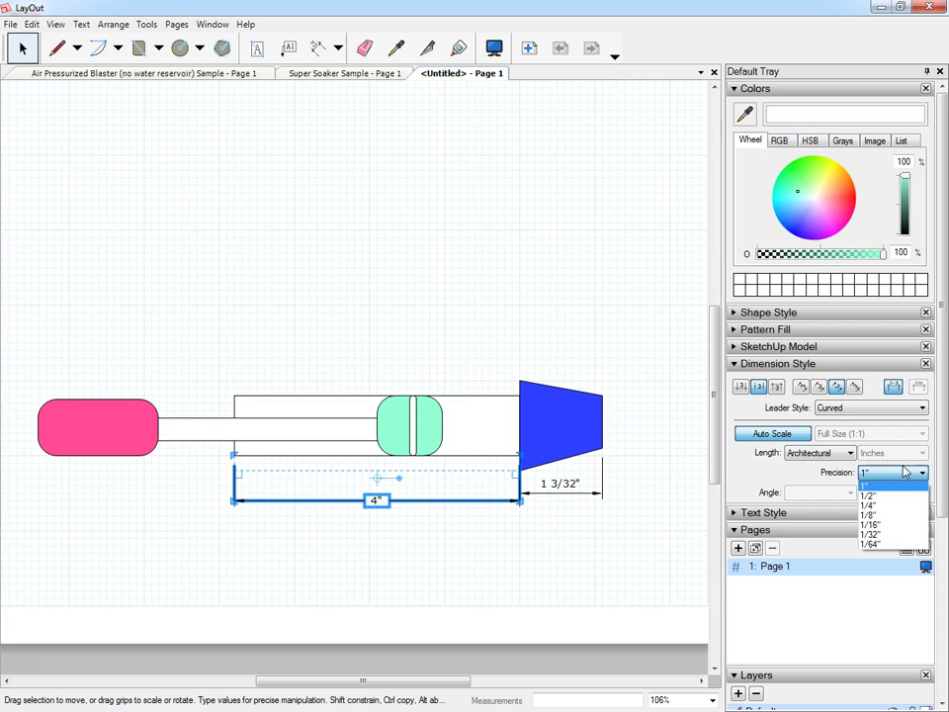
click(903, 496)
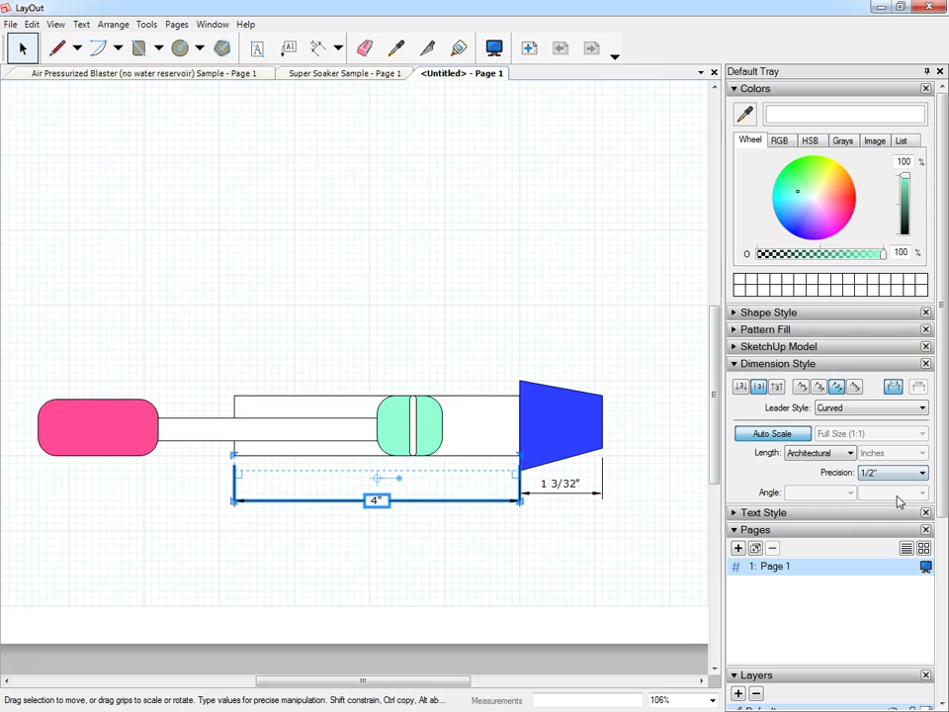
- Switch the tube length dimension to Engineering format and turn off its Auto Scale
click(826, 452)
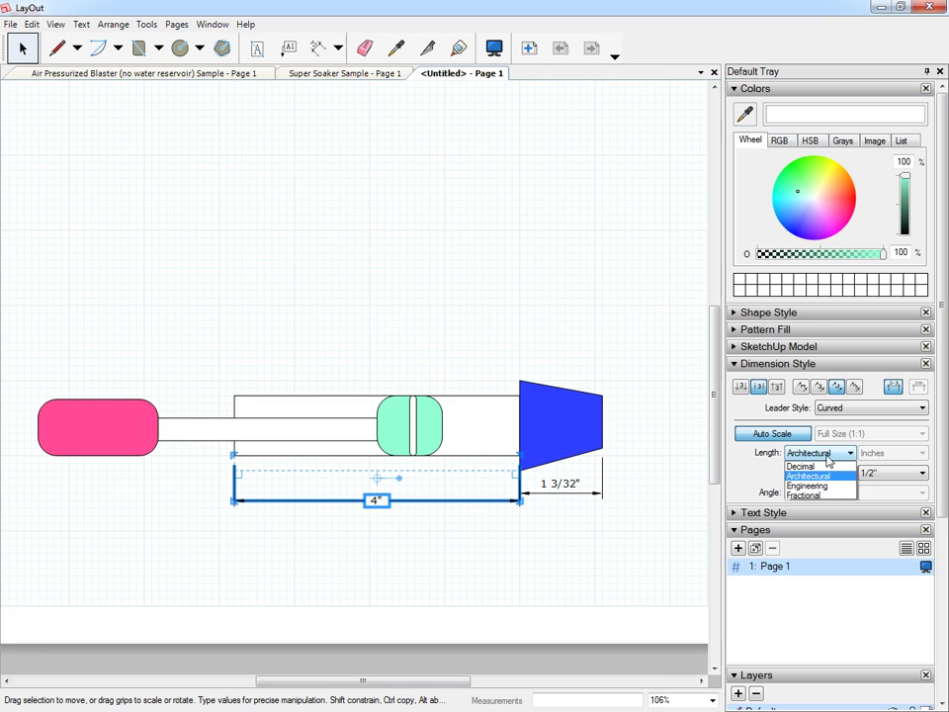
click(820, 487)
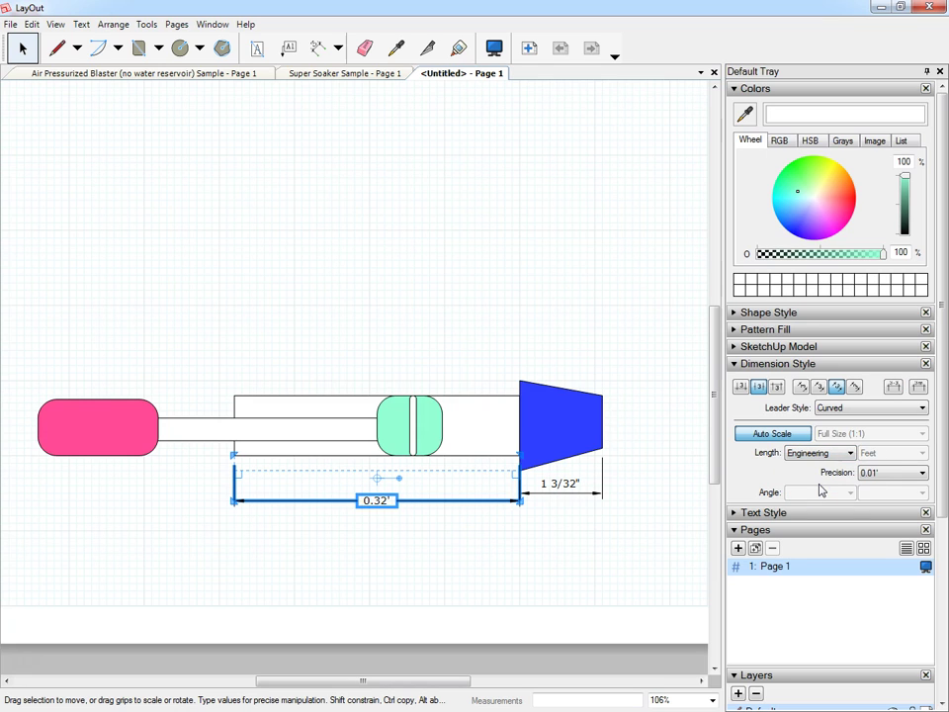
click(885, 477)
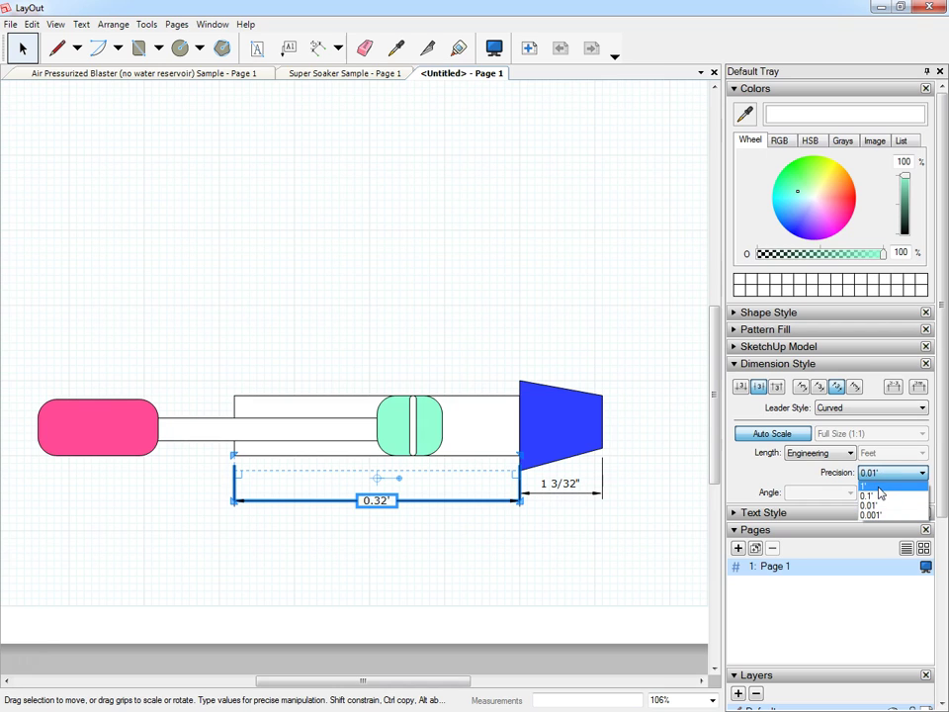
click(834, 463)
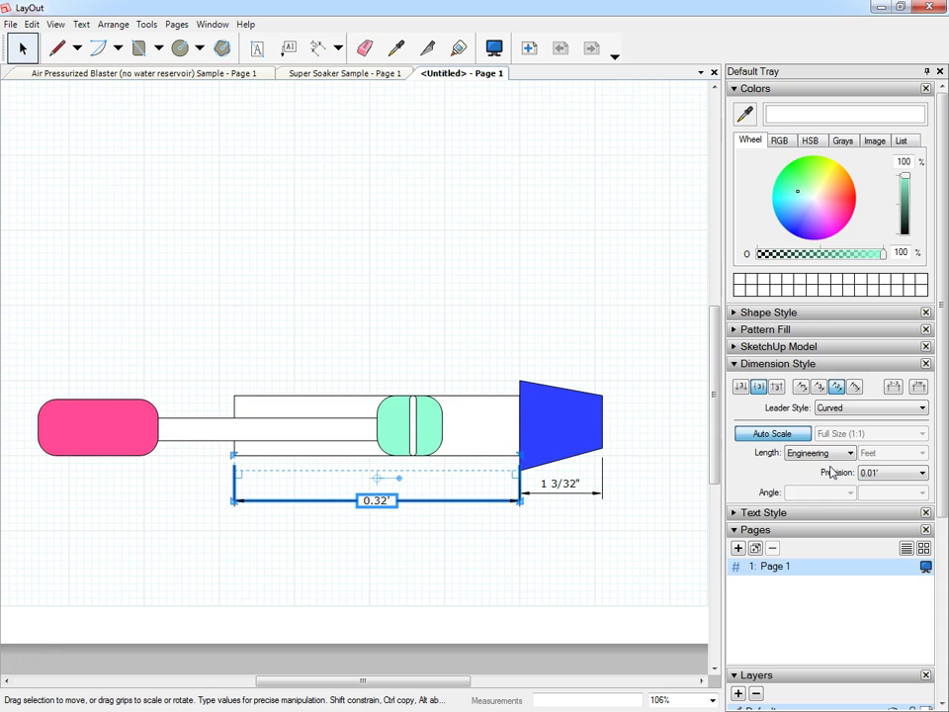
click(743, 432)
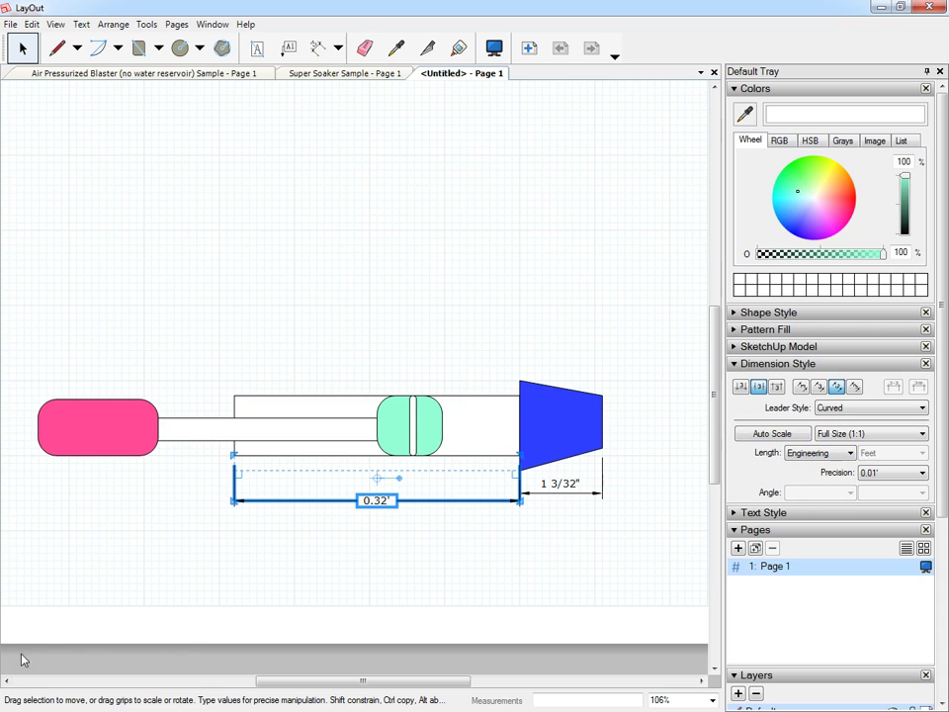
- Try 0.1', 0.01' and 0.001' precision on the tube length dimension
click(902, 474)
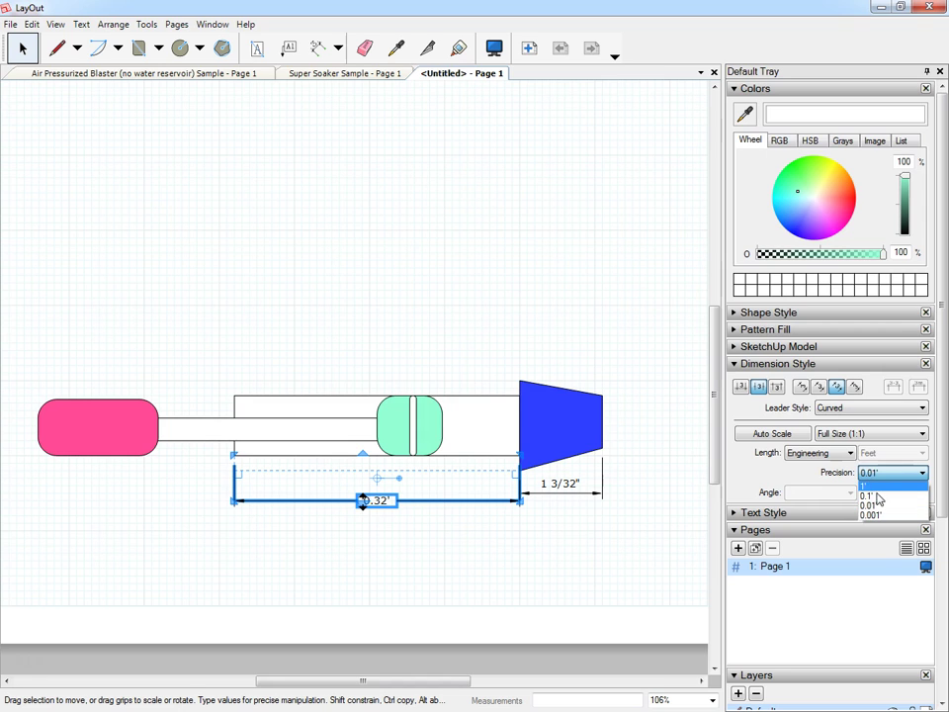
click(877, 496)
click(876, 475)
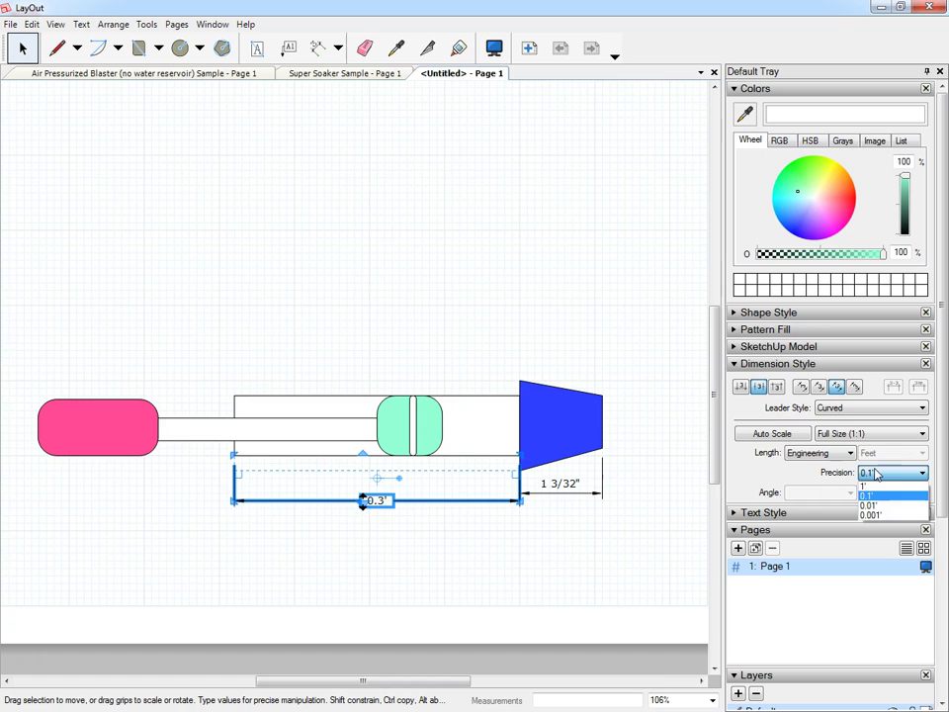
click(875, 505)
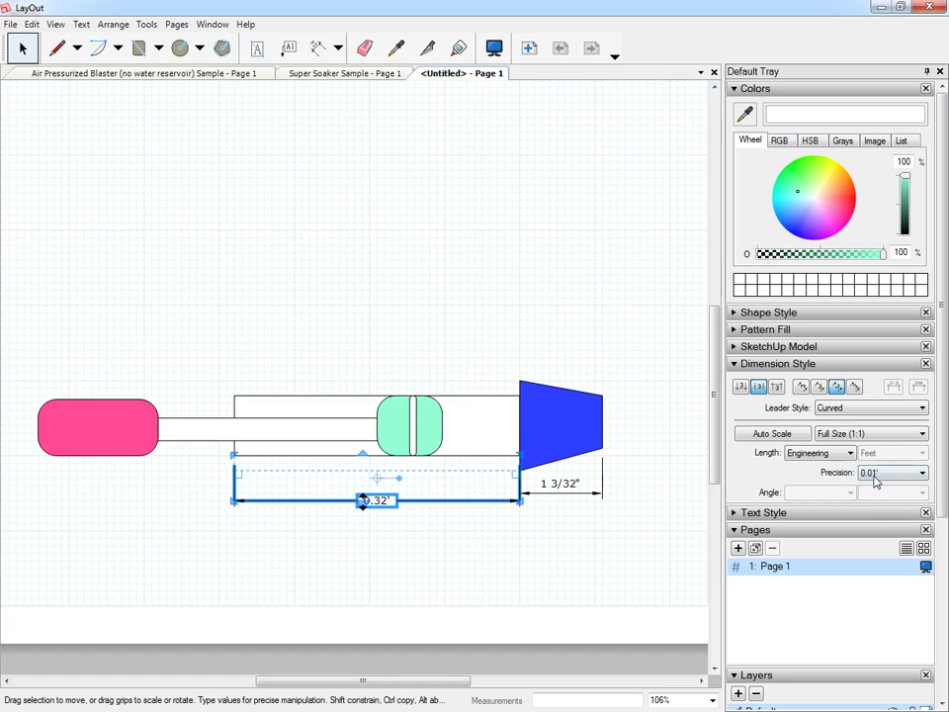
click(873, 473)
click(879, 515)
- Set the tube length dimension to Fractional format with 1/2 precision
click(837, 453)
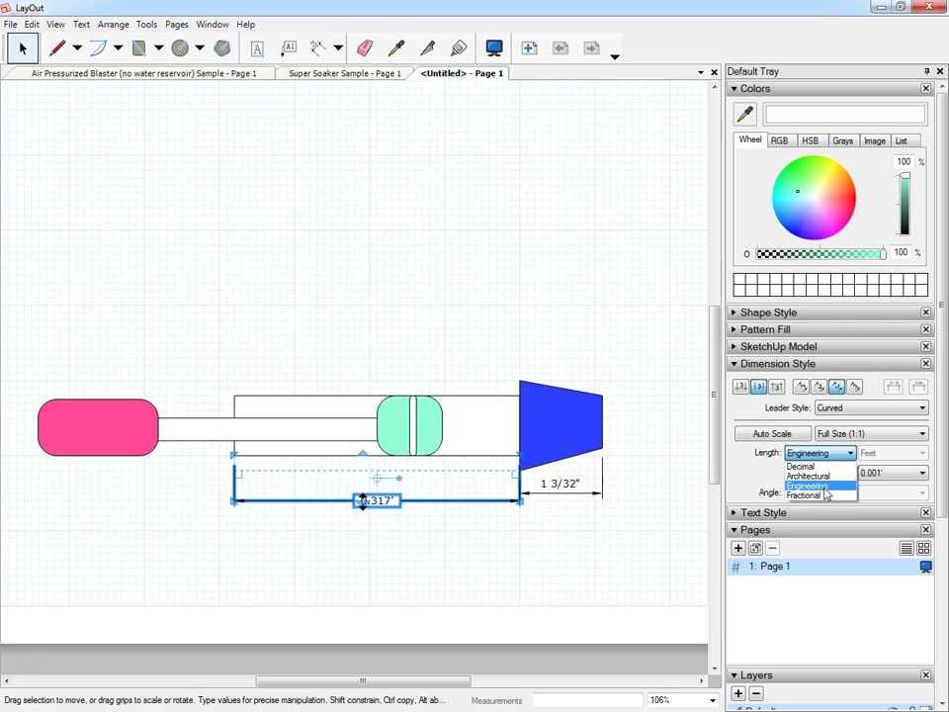
click(826, 496)
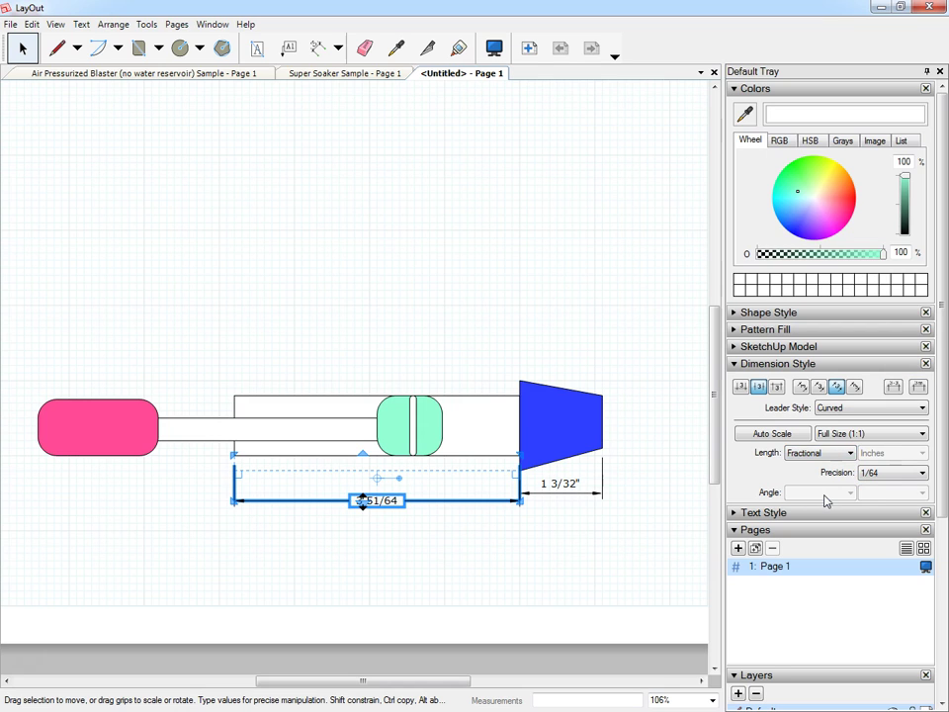
click(870, 473)
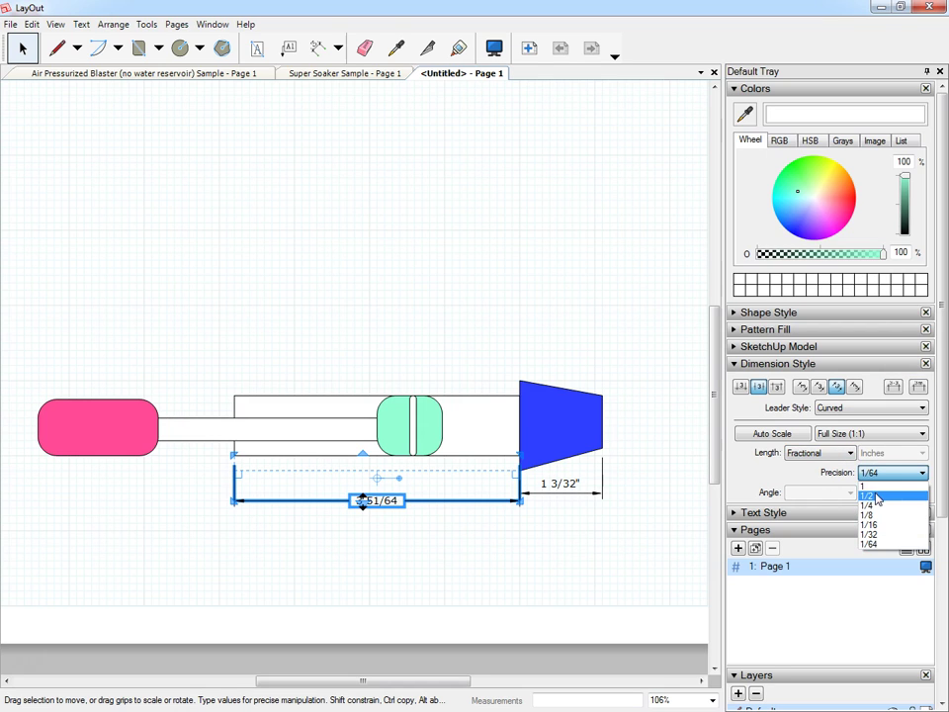
click(874, 494)
- Set the nozzle length dimension's precision to 1/2"
click(556, 483)
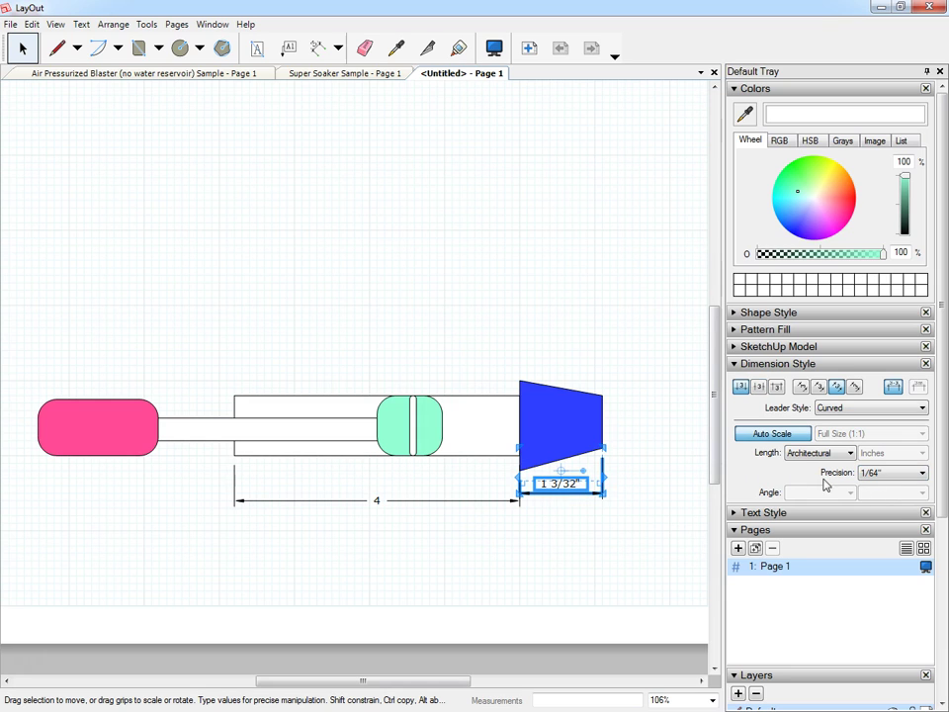
click(872, 474)
click(869, 484)
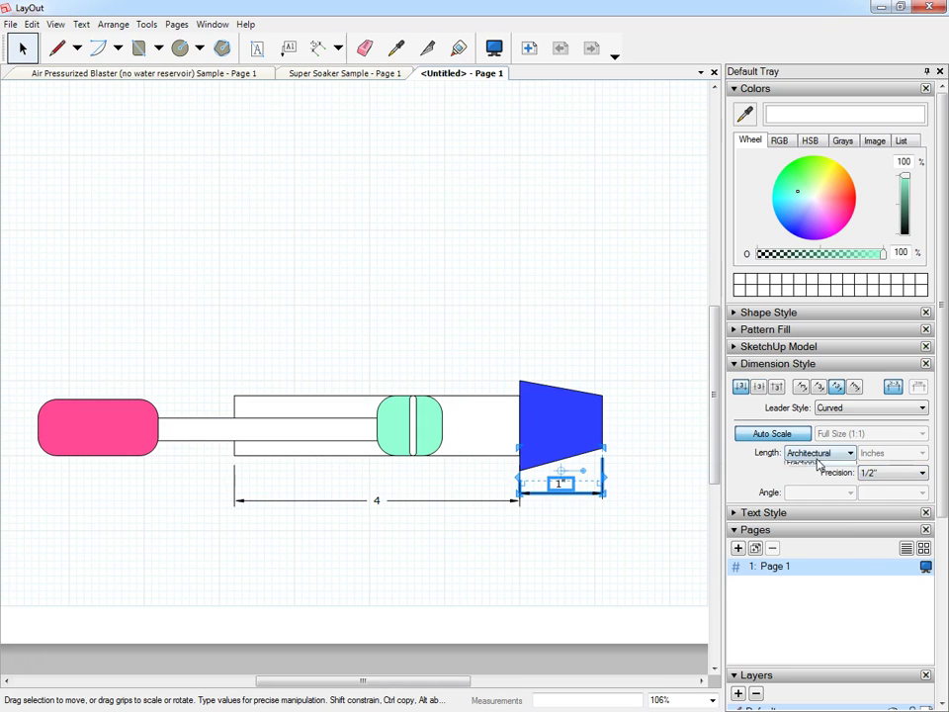
- Set the nozzle length dimension to Fractional format and deselect it
click(821, 453)
click(817, 497)
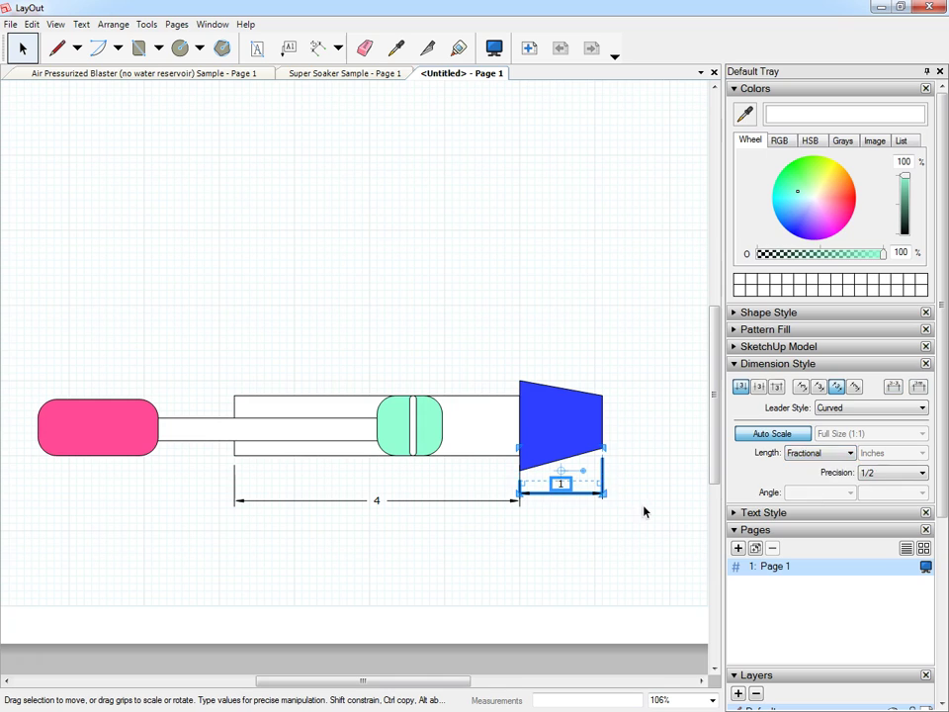
click(510, 452)
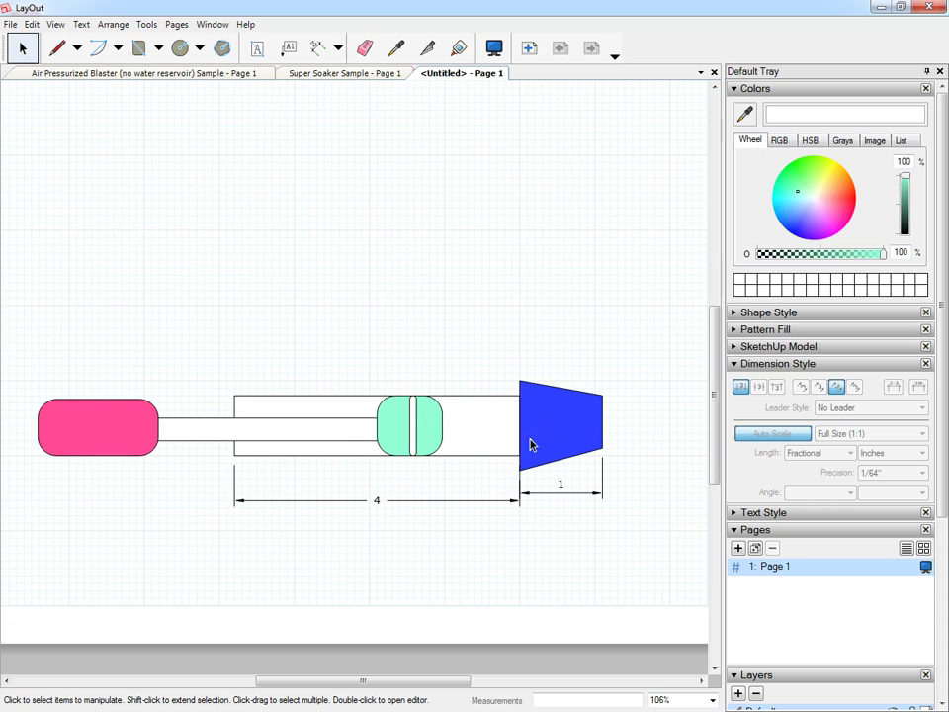
- Delete the blue nozzle and its length dimension from the drawing
click(566, 426)
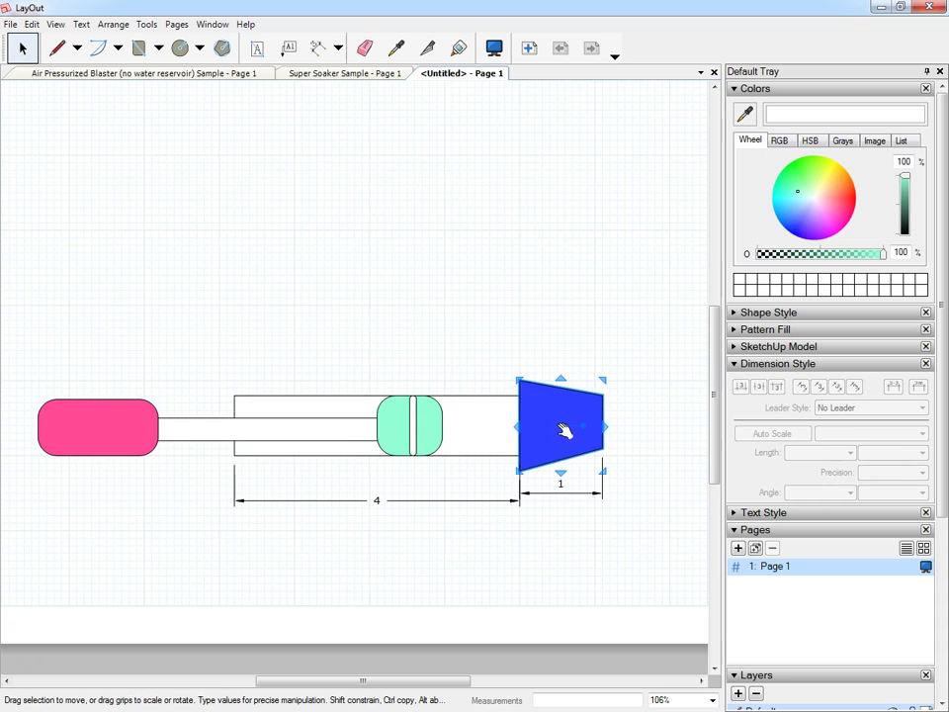
key(Delete)
click(570, 489)
key(Delete)
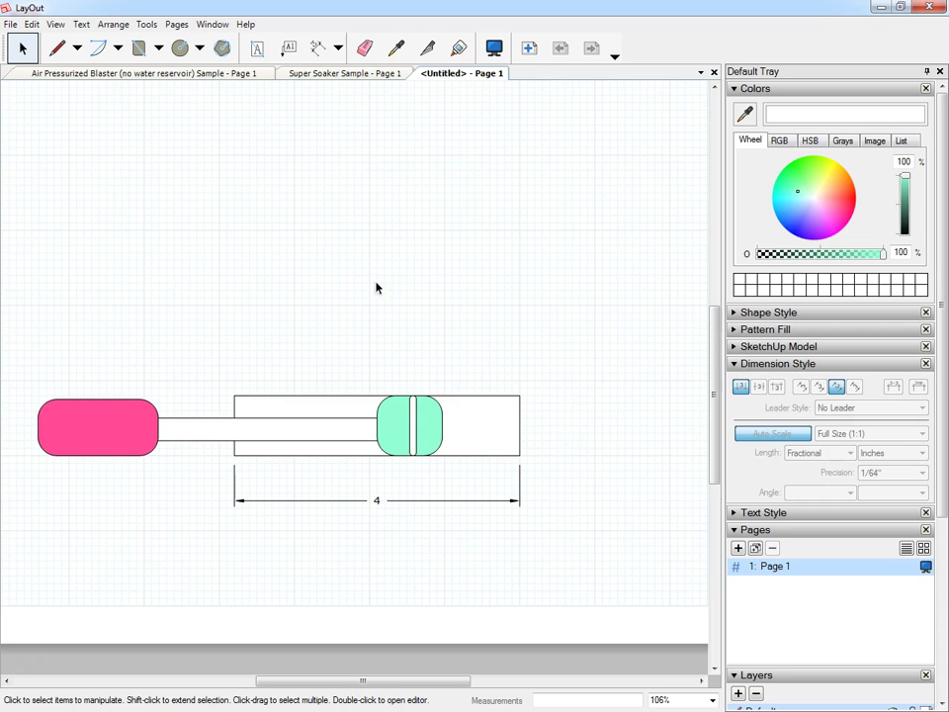
- Draw a rounded rectangle about 29/32" by 51/64" against the tube's open right end as a new nozzle
click(138, 49)
click(521, 395)
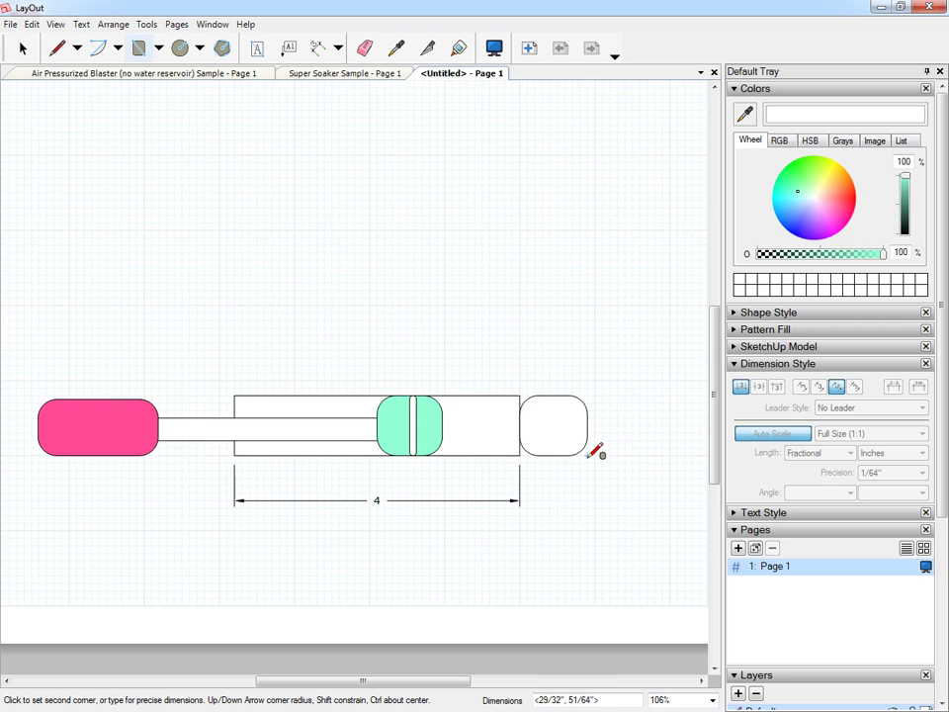
click(588, 455)
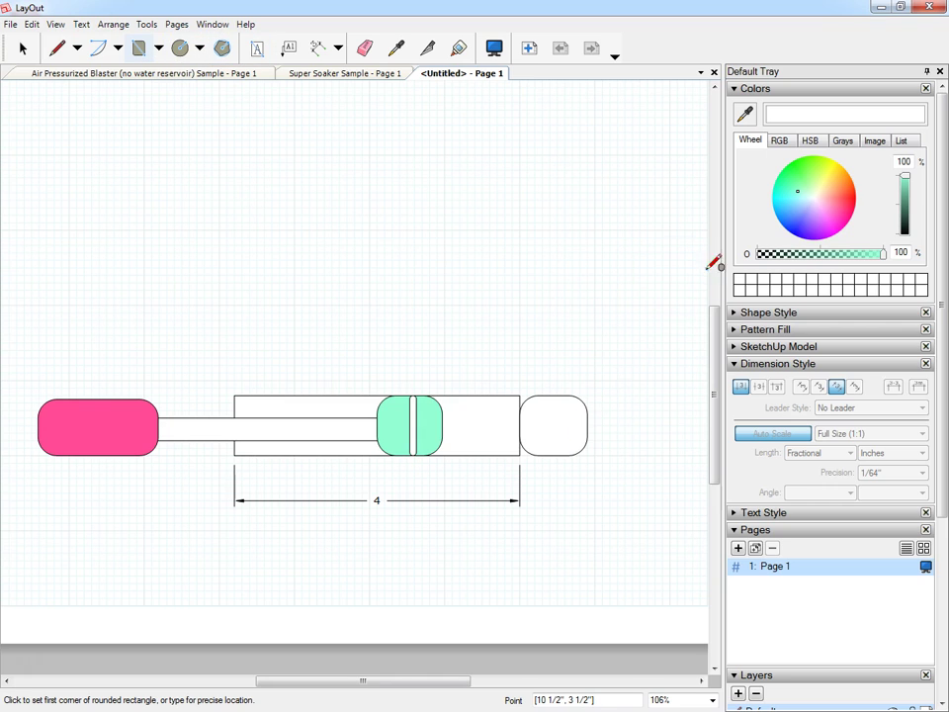
- Collapse the Dimension Style, Pages and Layers sections and expand Scrapbooks
click(734, 364)
click(736, 397)
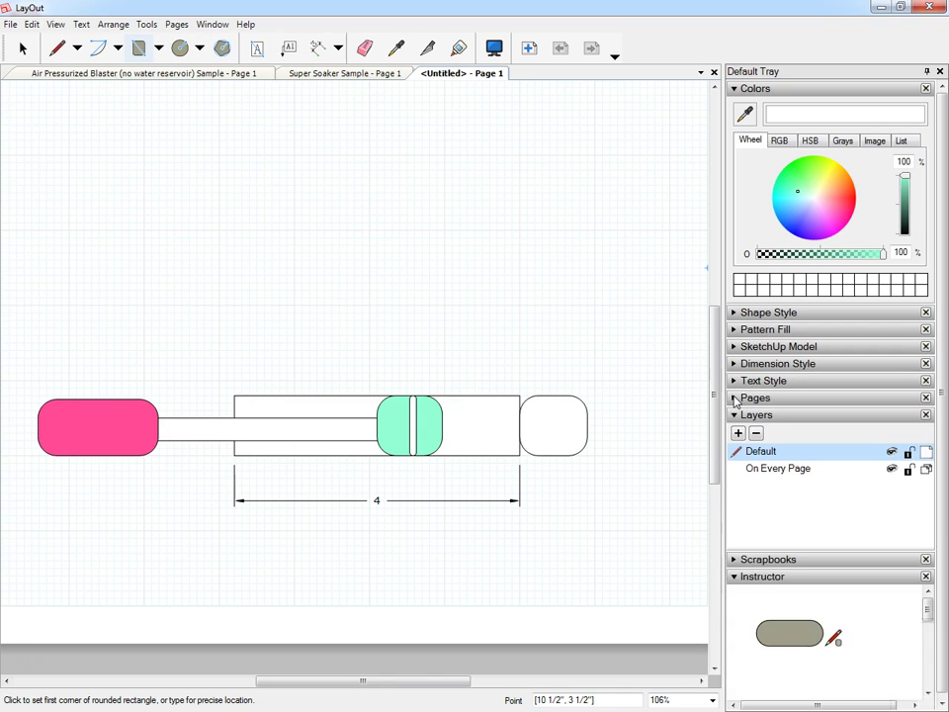
click(735, 415)
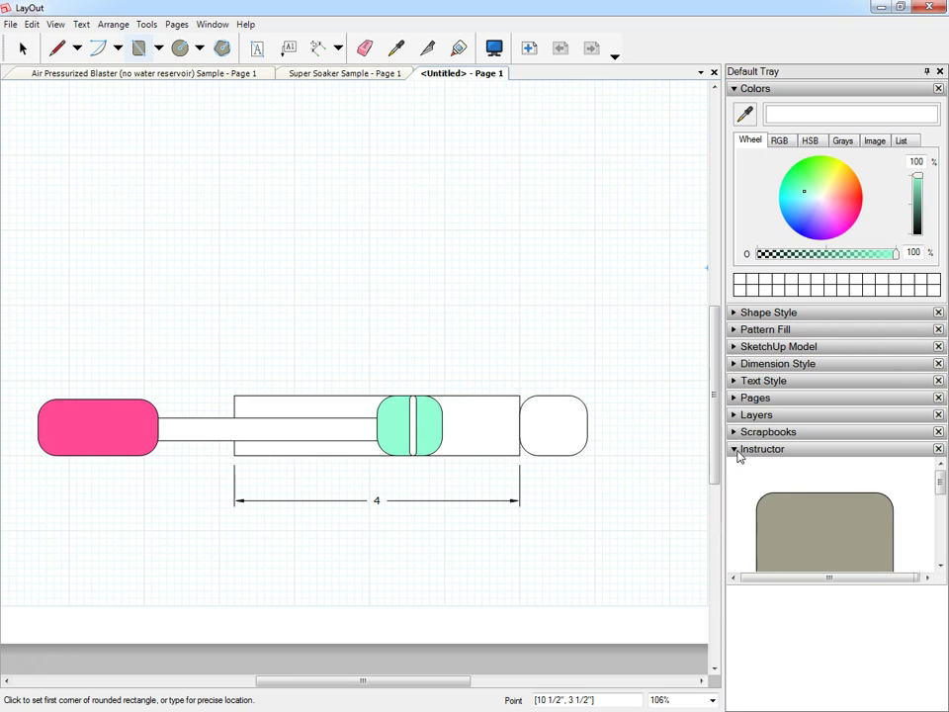
click(736, 449)
click(736, 433)
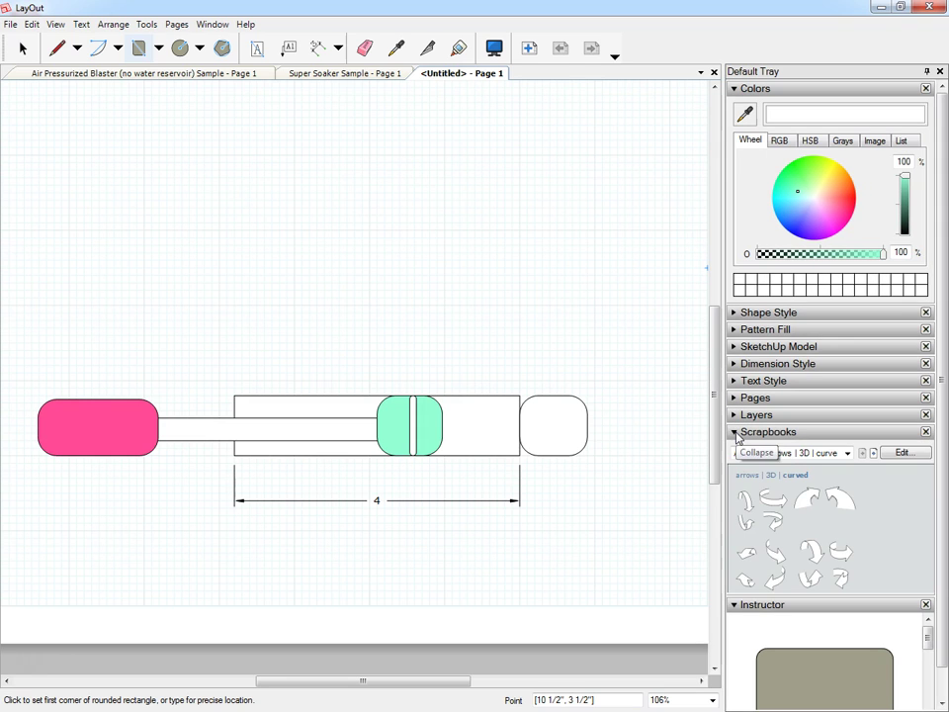
- Browse the 3D arrow scrapbooks and show the straight left & right arrows
click(848, 454)
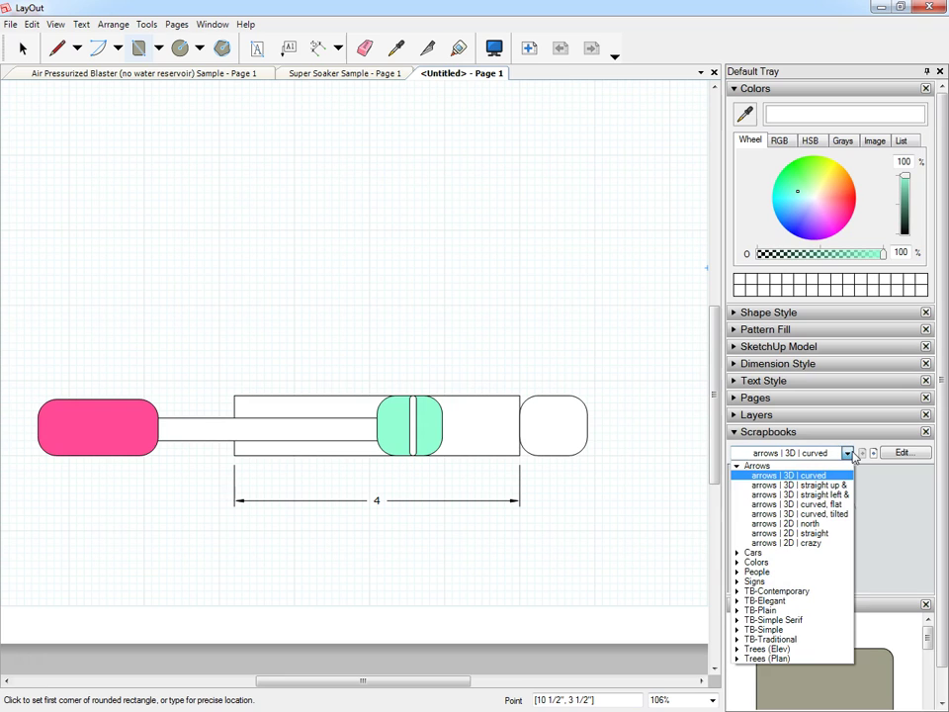
click(836, 485)
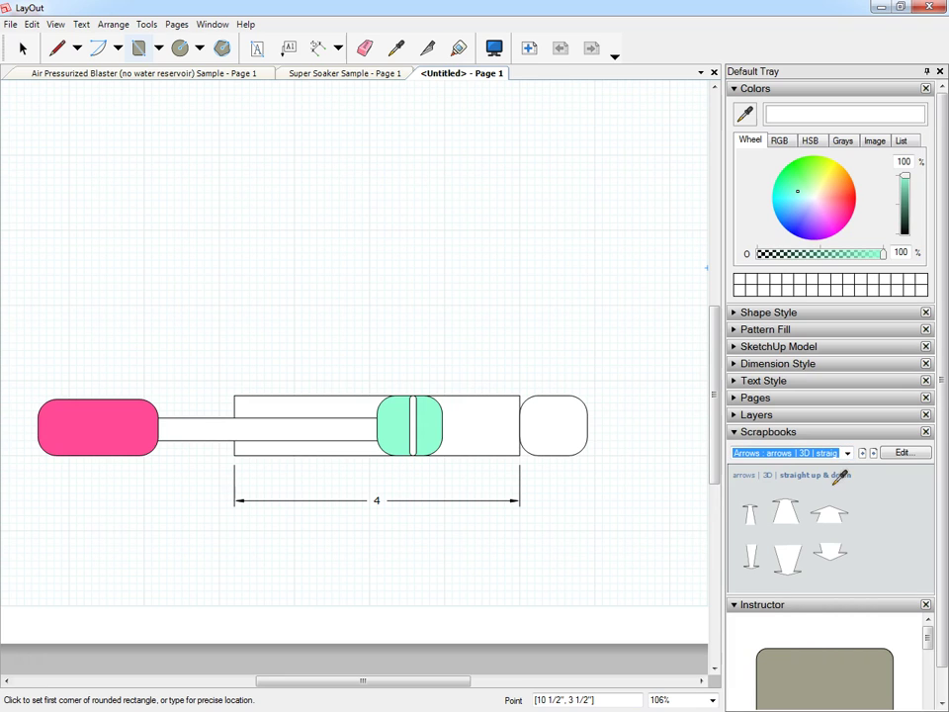
click(826, 454)
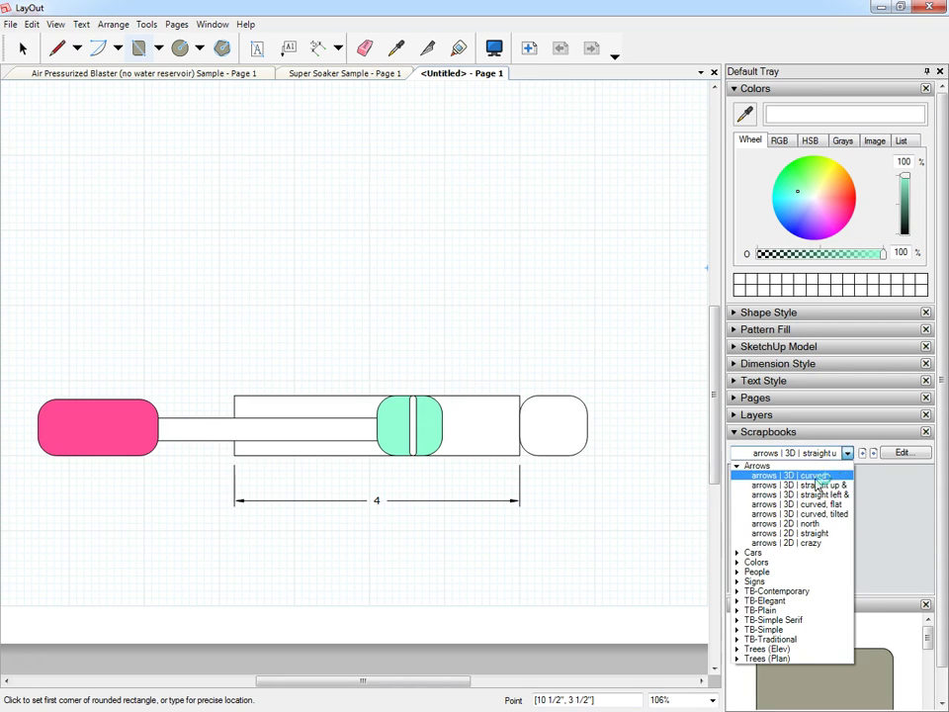
click(819, 487)
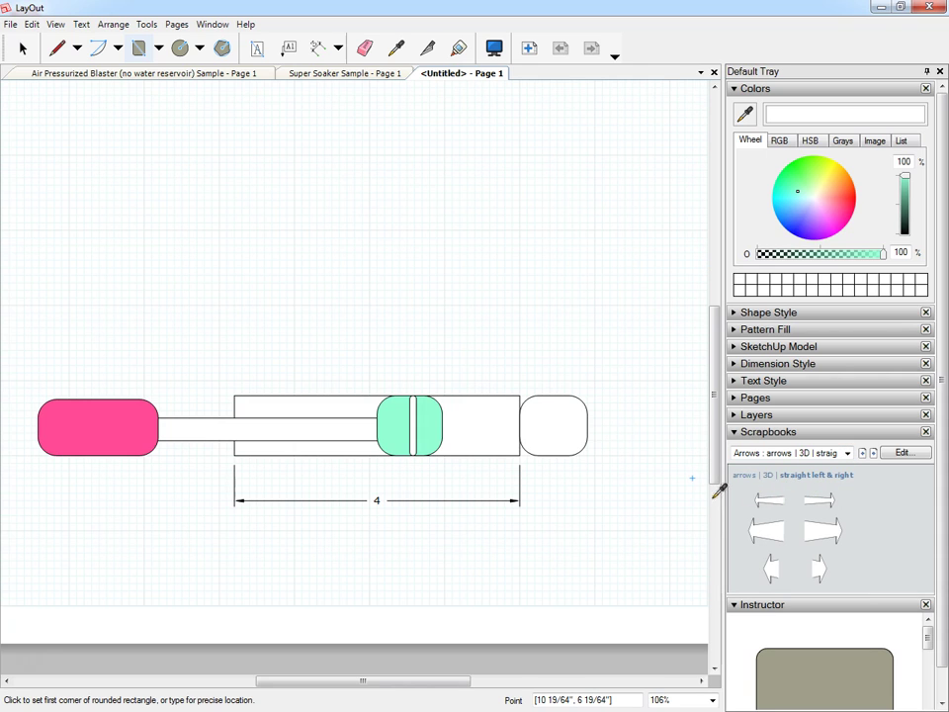
- Try placing a left-pointing 3D scrapbook arrow over the rounded nozzle and adjust its size and position
click(23, 47)
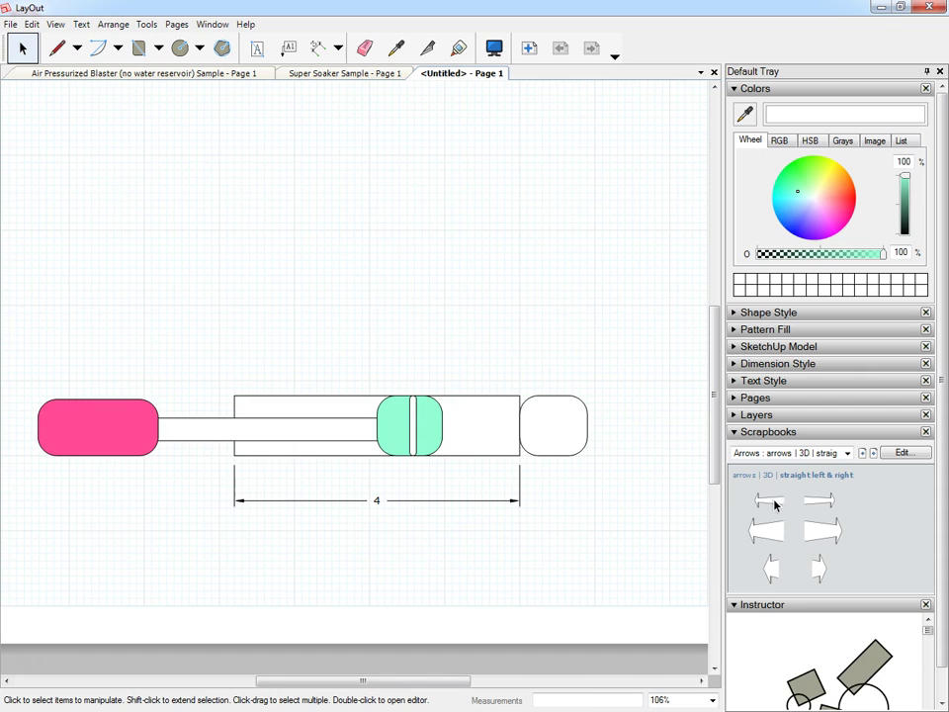
drag(551, 433, 532, 426)
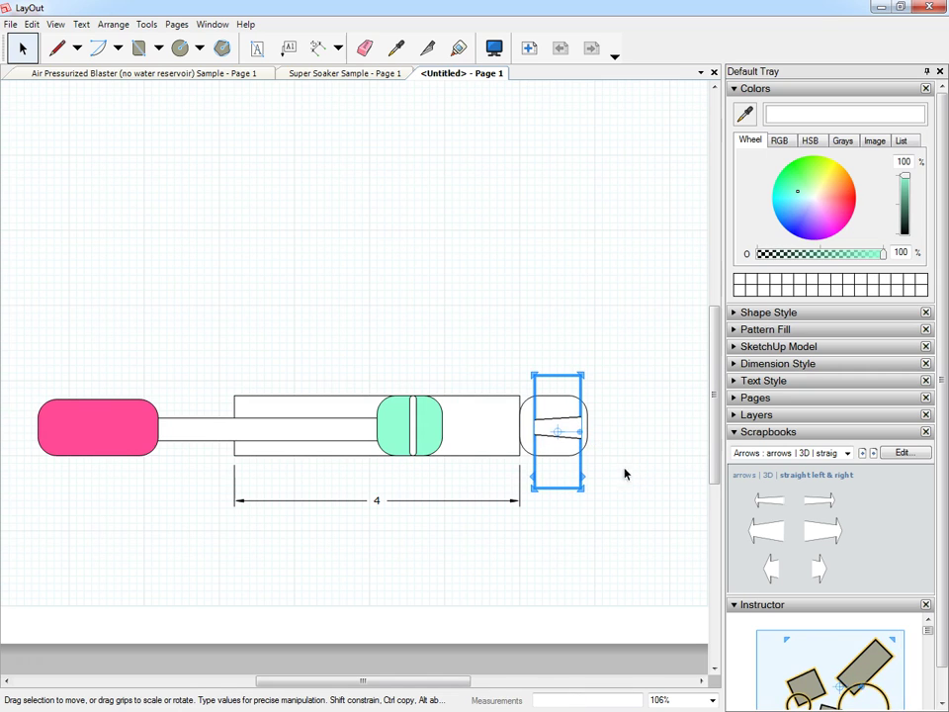
click(627, 518)
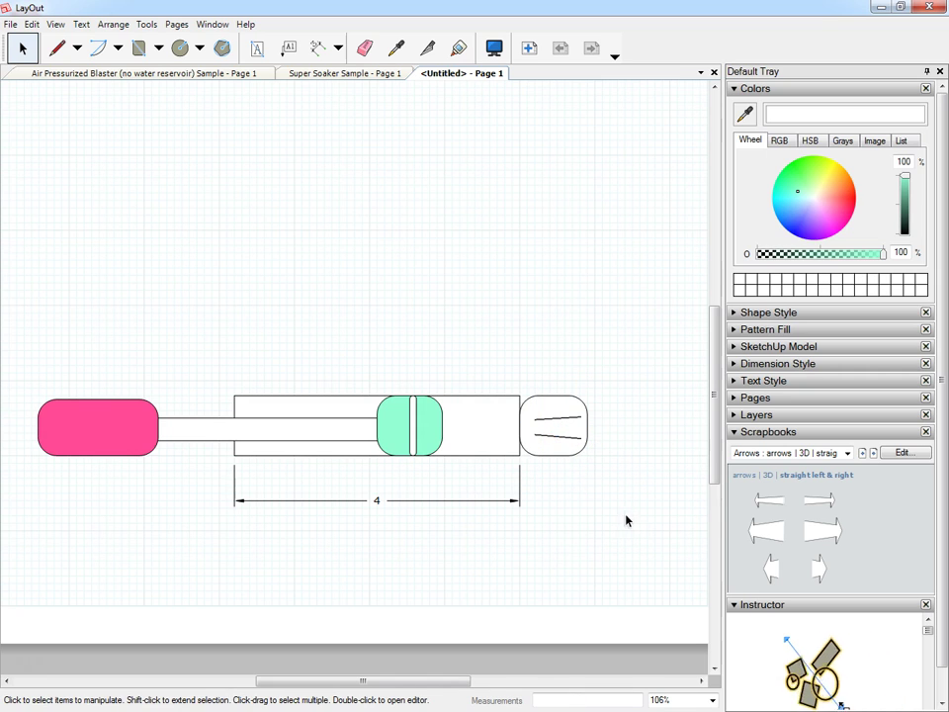
click(562, 423)
drag(584, 425, 559, 419)
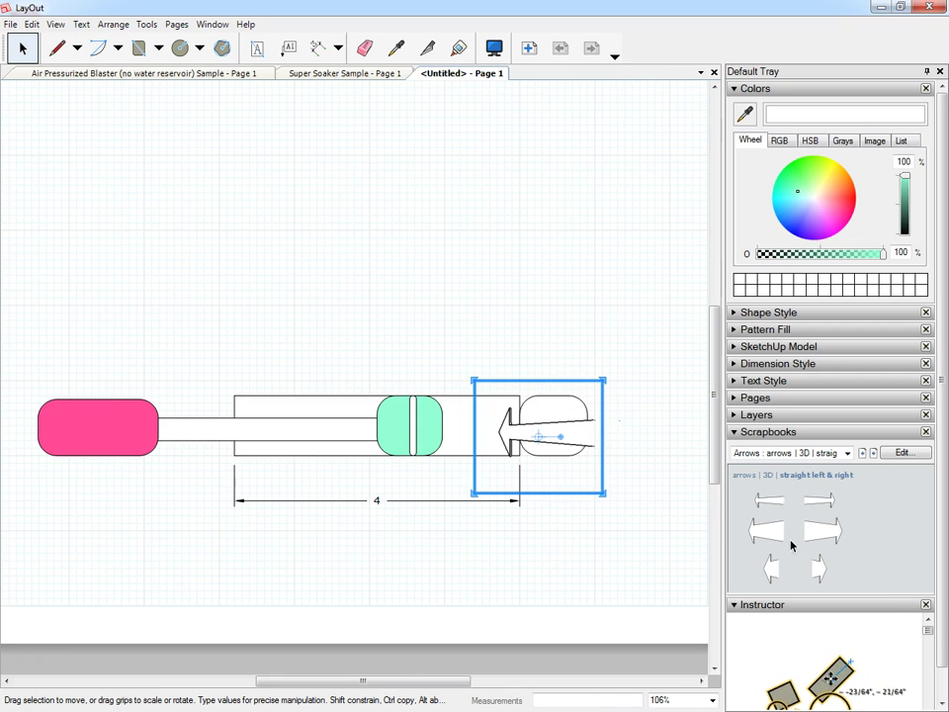
- Look through the scrapbook categories and delete the arrow placed over the nozzle
click(816, 453)
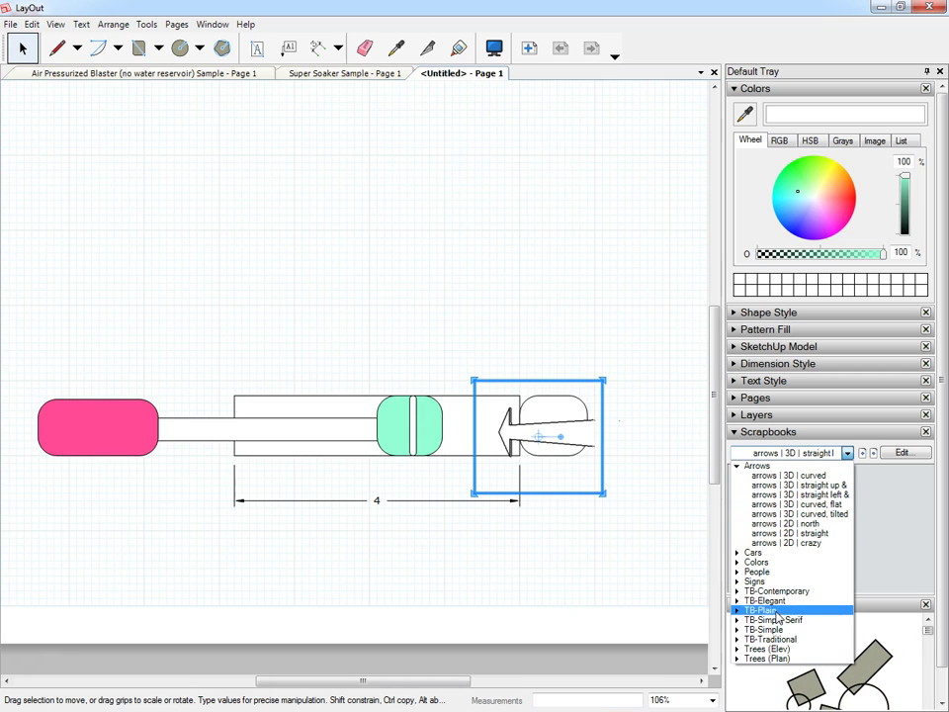
click(641, 430)
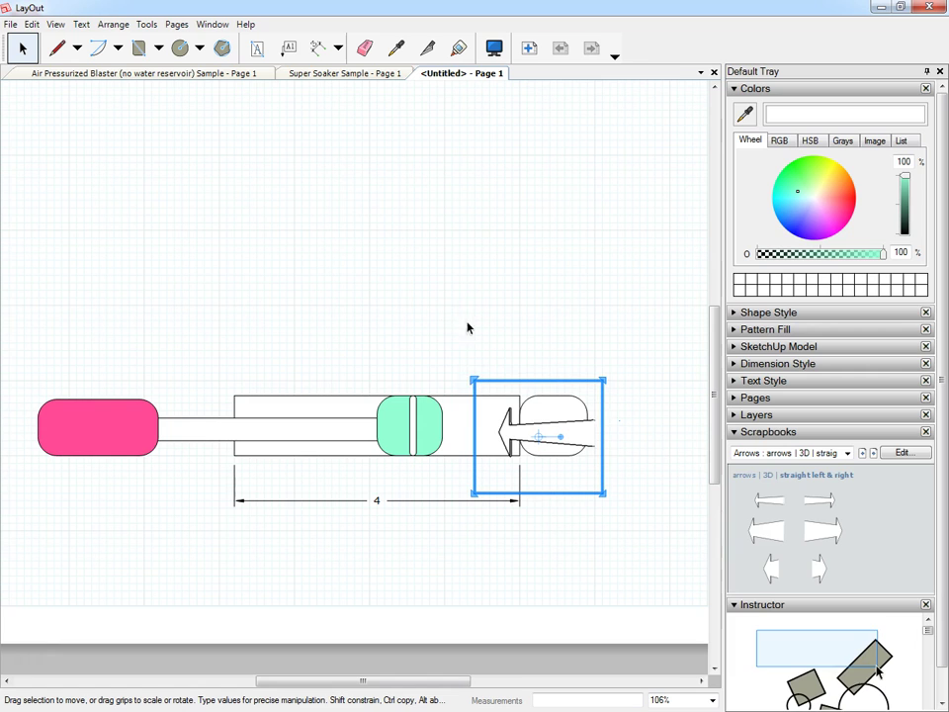
key(Delete)
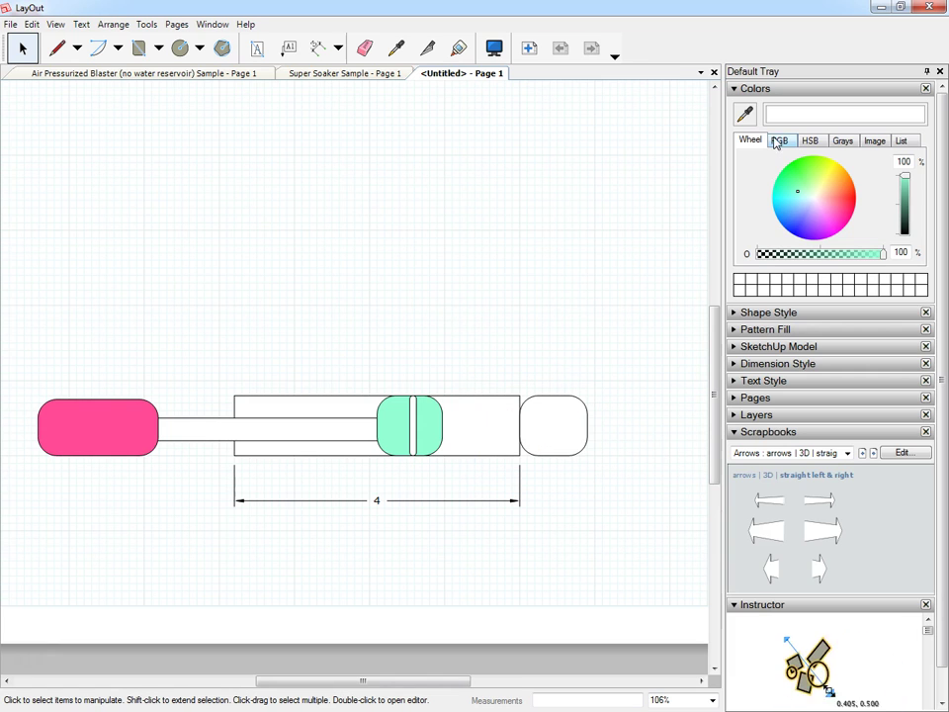
- Collapse the Colors and Scrapbooks sections and restore the default workspace
click(744, 88)
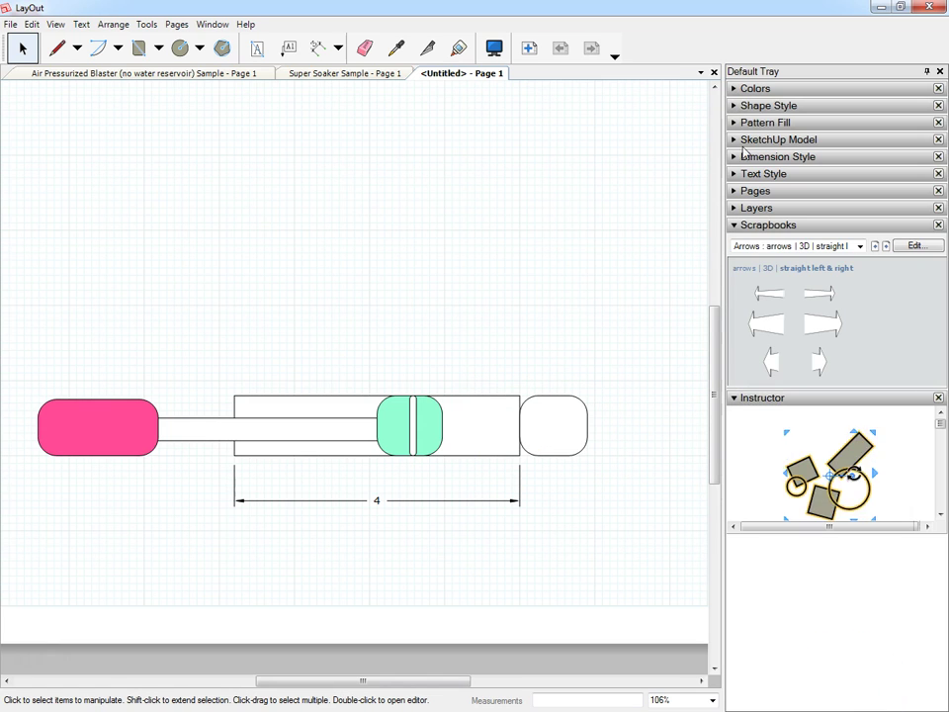
click(735, 225)
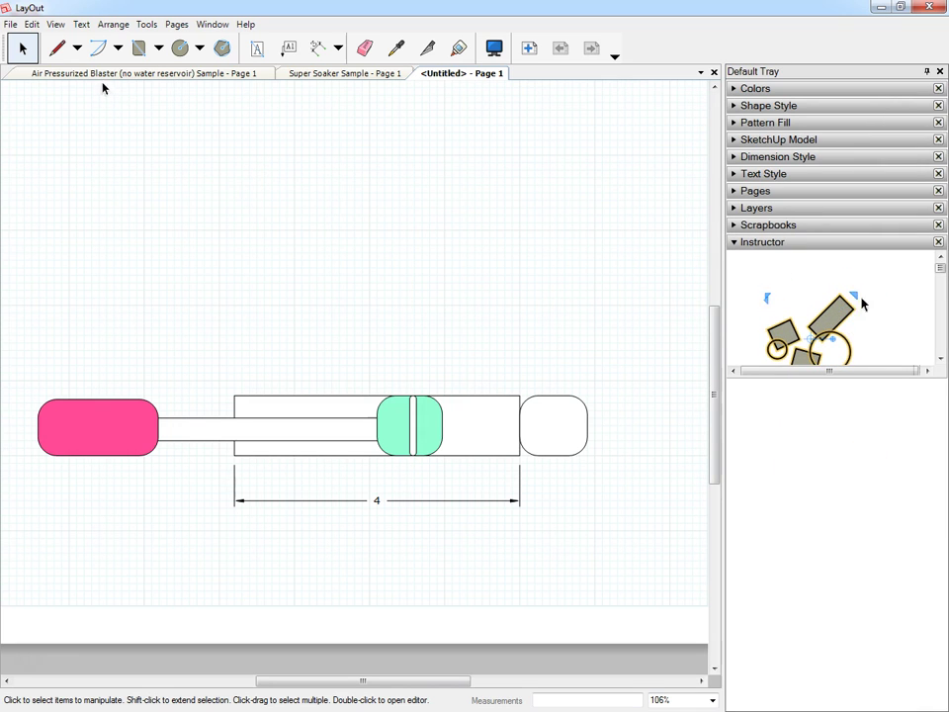
click(57, 26)
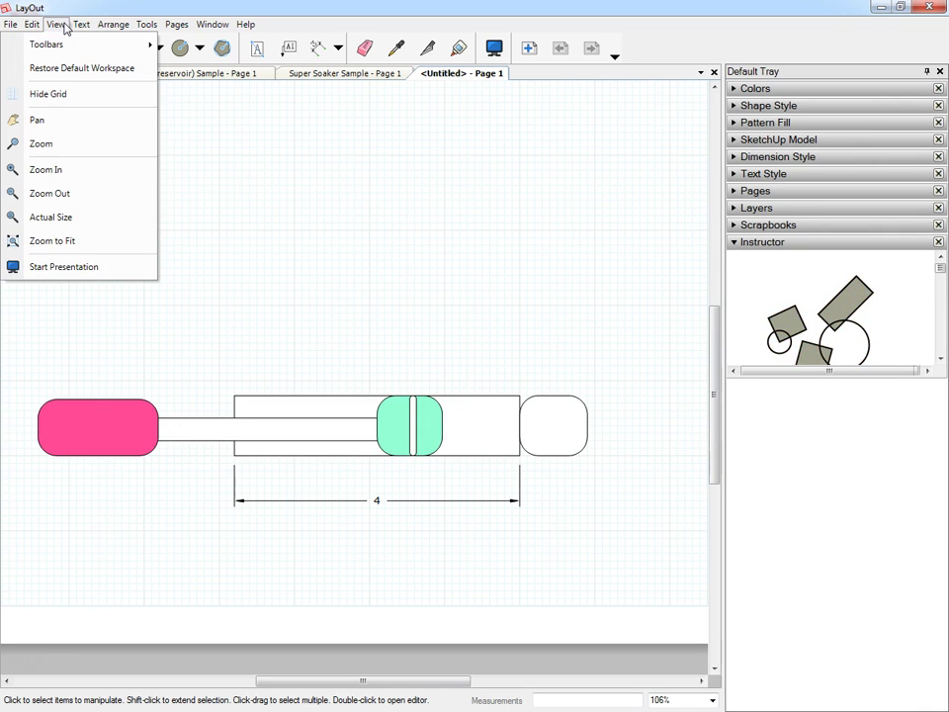
click(71, 68)
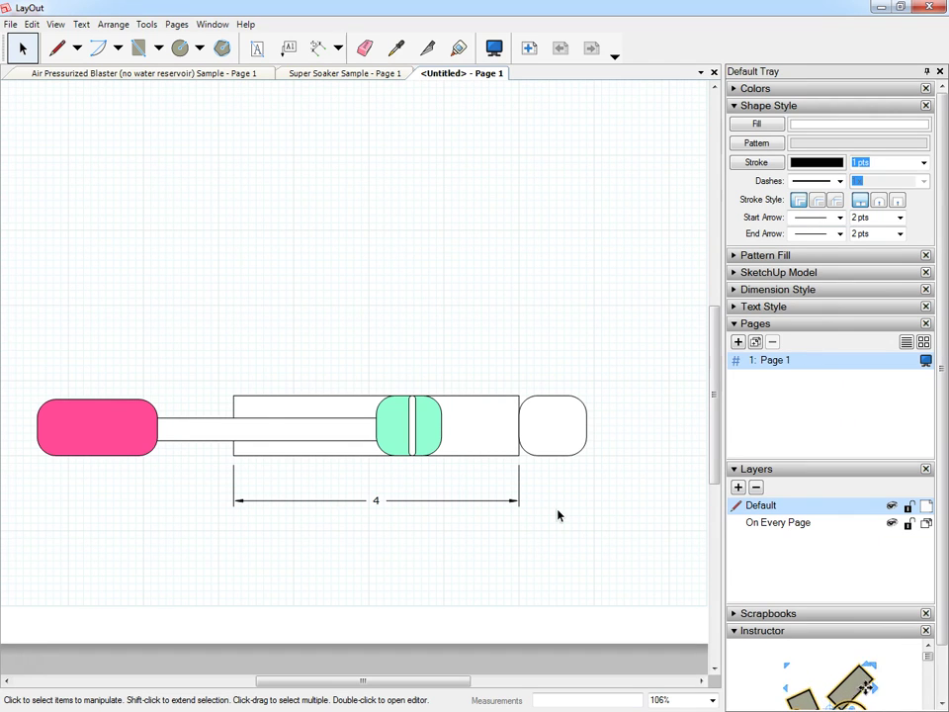
- Check the save options and the export formats offered for the drawing
click(12, 28)
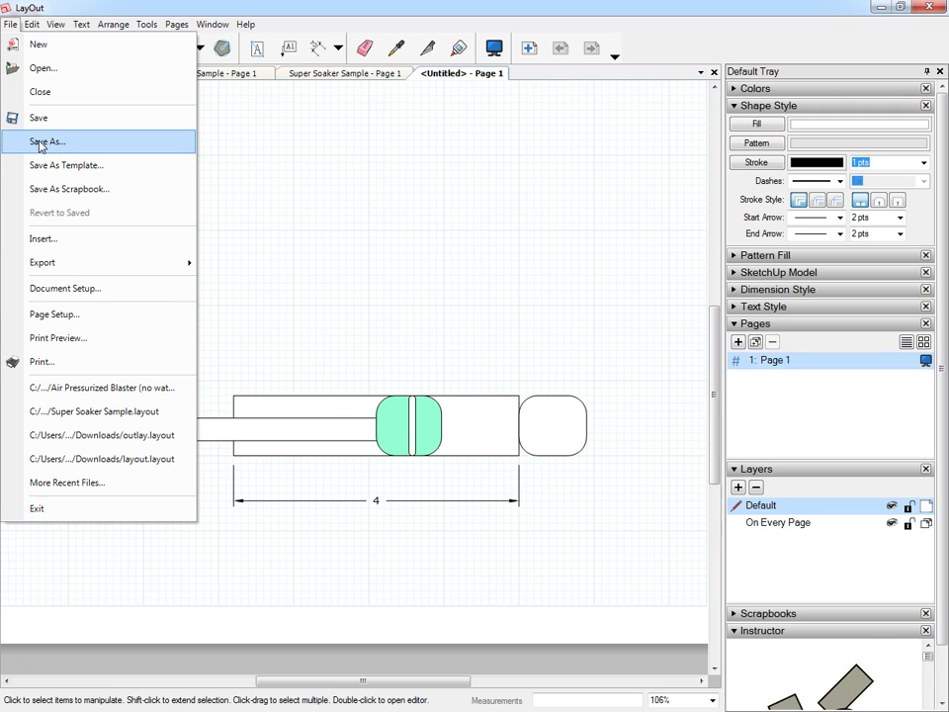
mouse_move(63, 265)
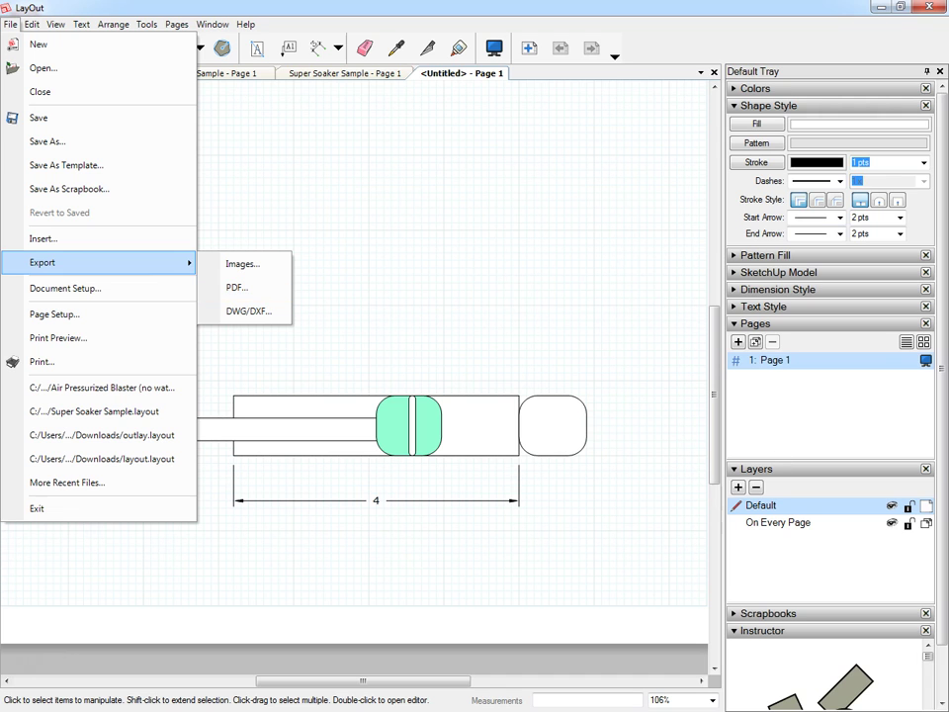
key(Escape)
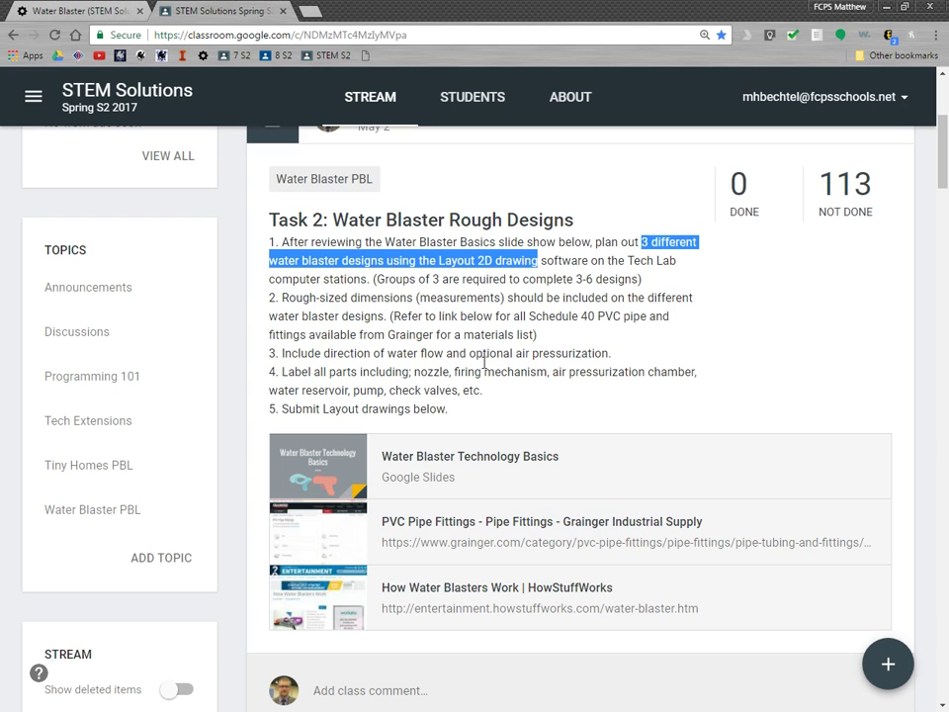
- Switch to Google Classroom in Chrome and open the full instructions of Task 2: Water Blaster Rough Designs
scroll(484, 364, down, 3)
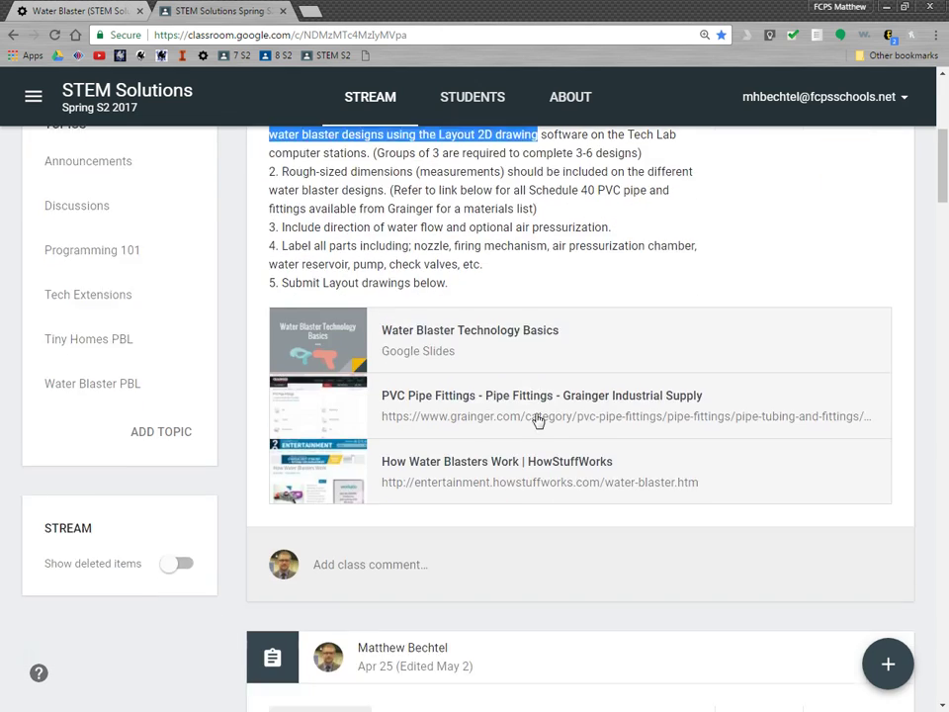
scroll(421, 326, up, 3)
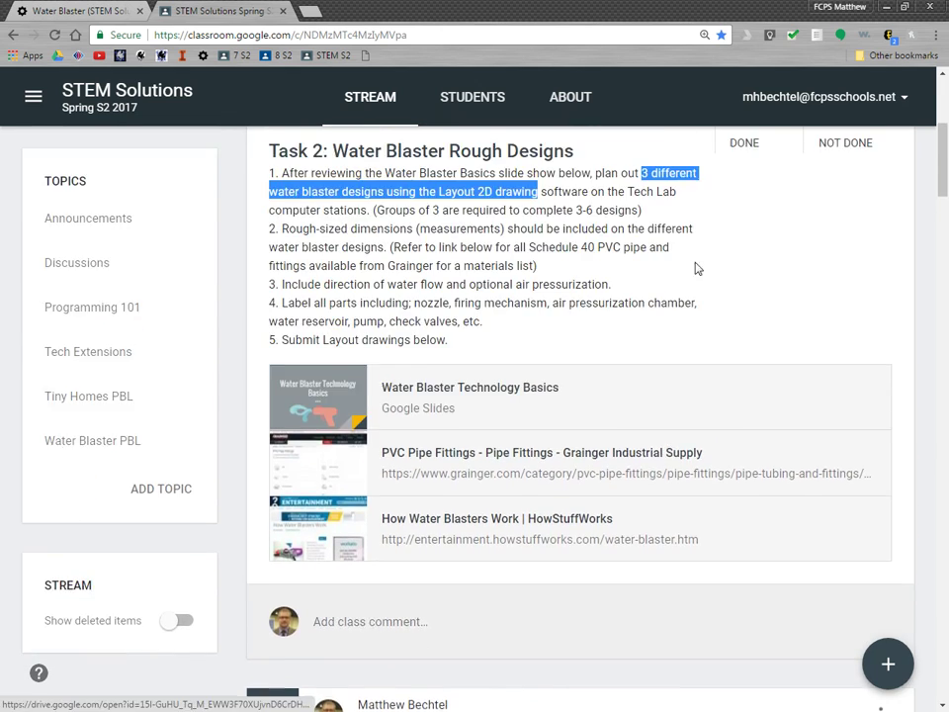
scroll(740, 193, up, 1)
click(415, 286)
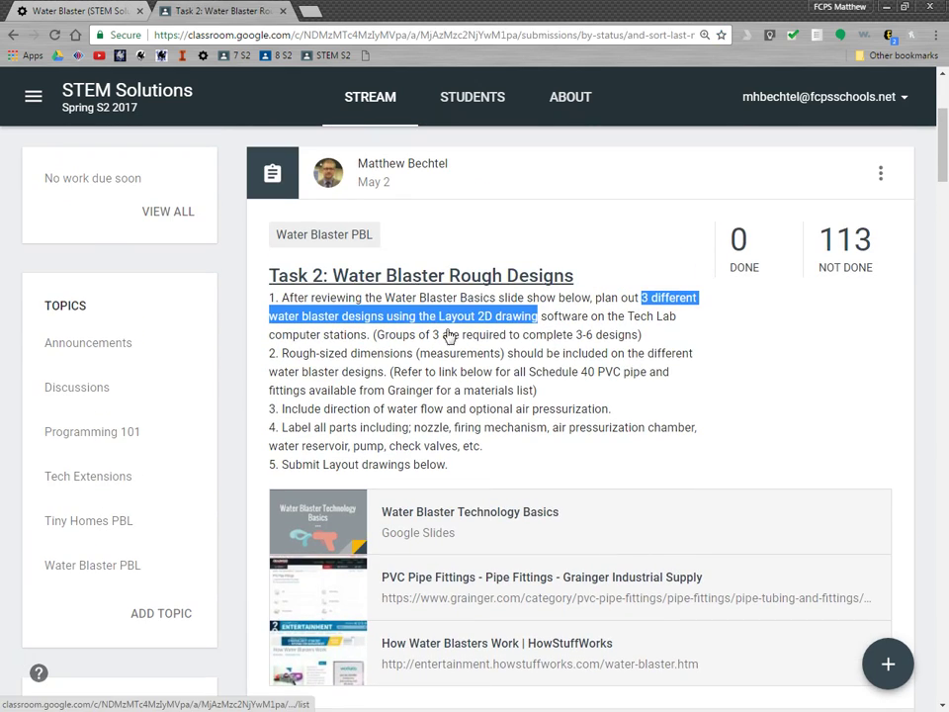
click(419, 99)
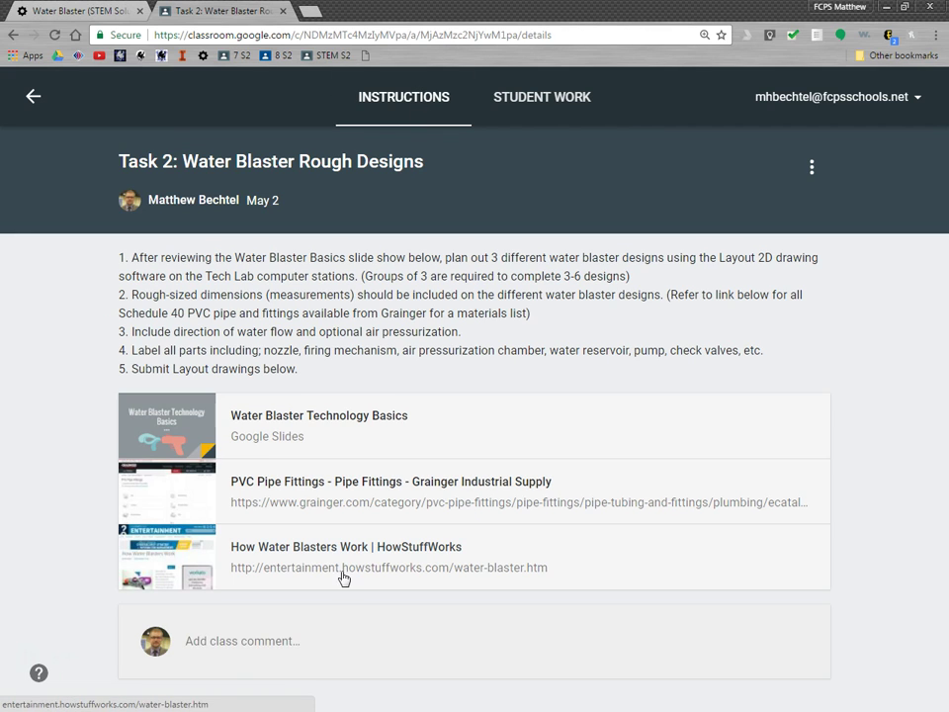